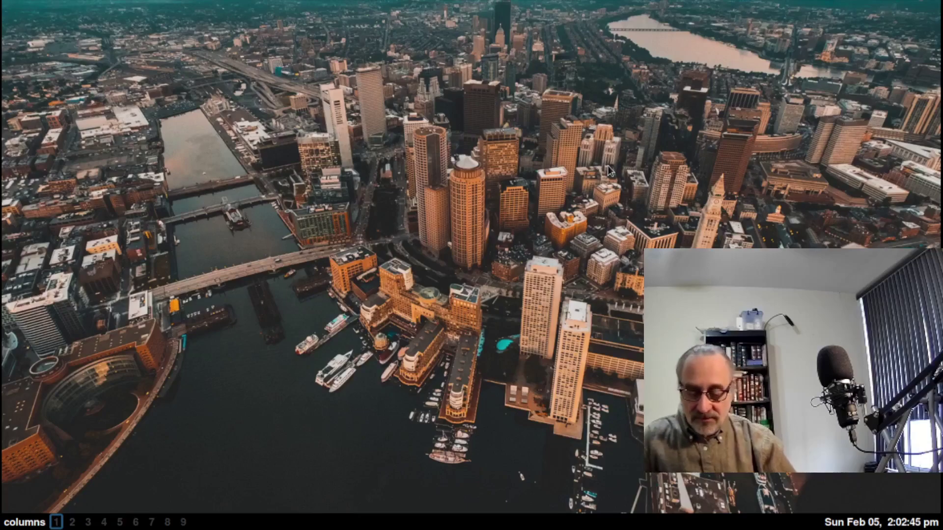
# In a new terminal, type the example command 'sudo pacman -S gnome-disks', then erase it.
pyautogui.press('super+Return')
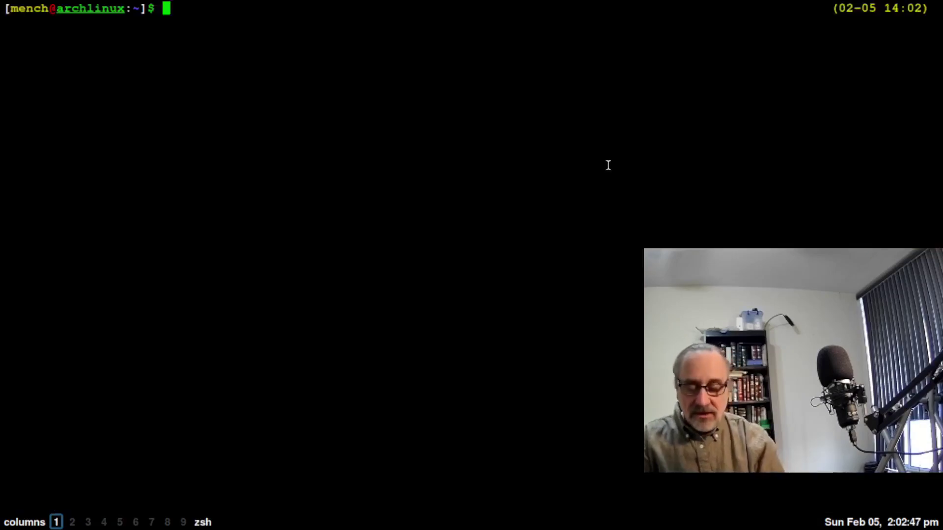
pyautogui.write('sudo p')
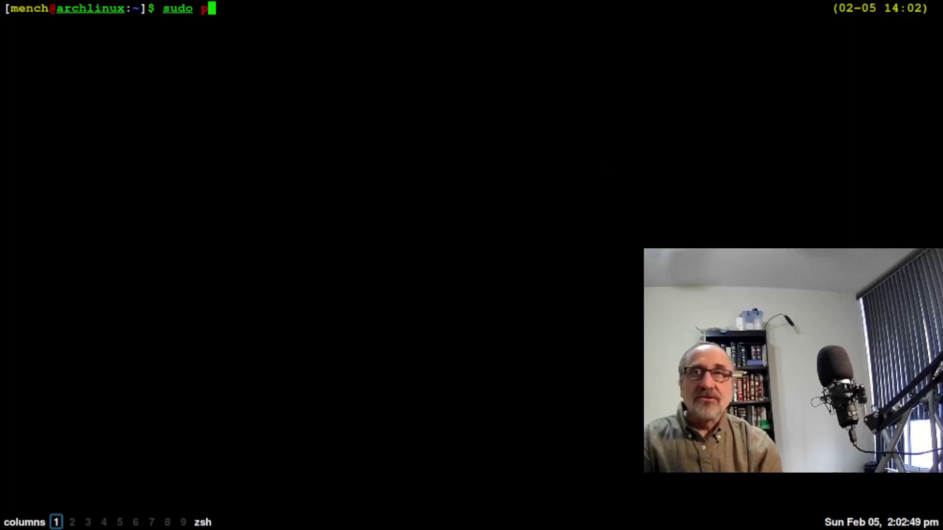
pyautogui.write('acman -WS')
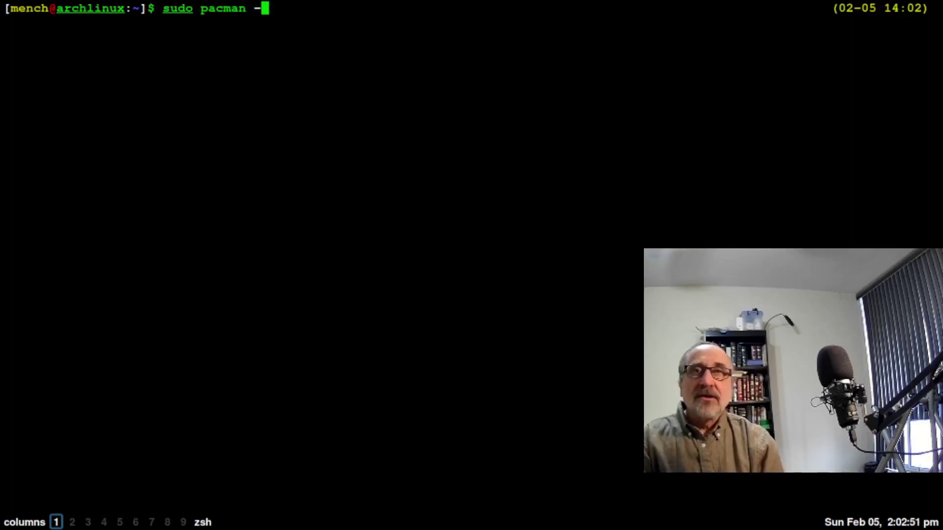
pyautogui.press('BackSpace')
pyautogui.press('BackSpace')
pyautogui.write('S ')
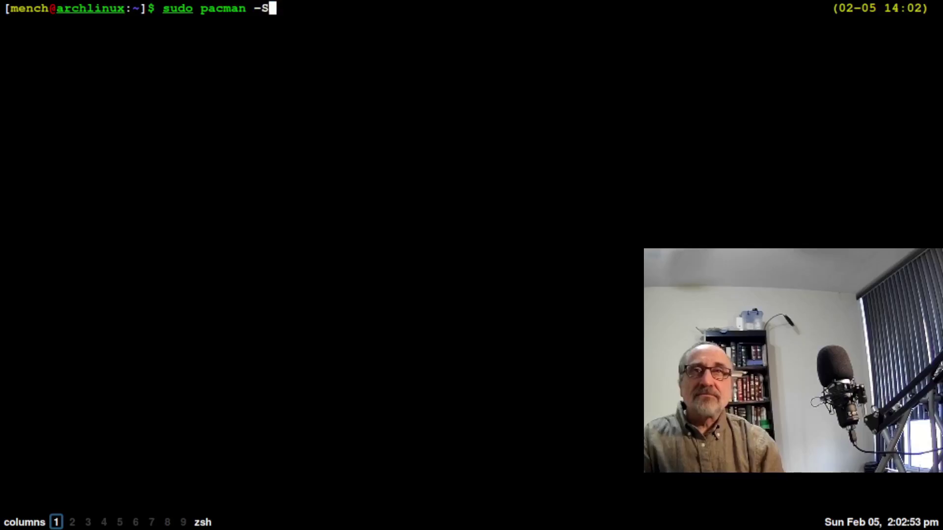
pyautogui.write('gnome')
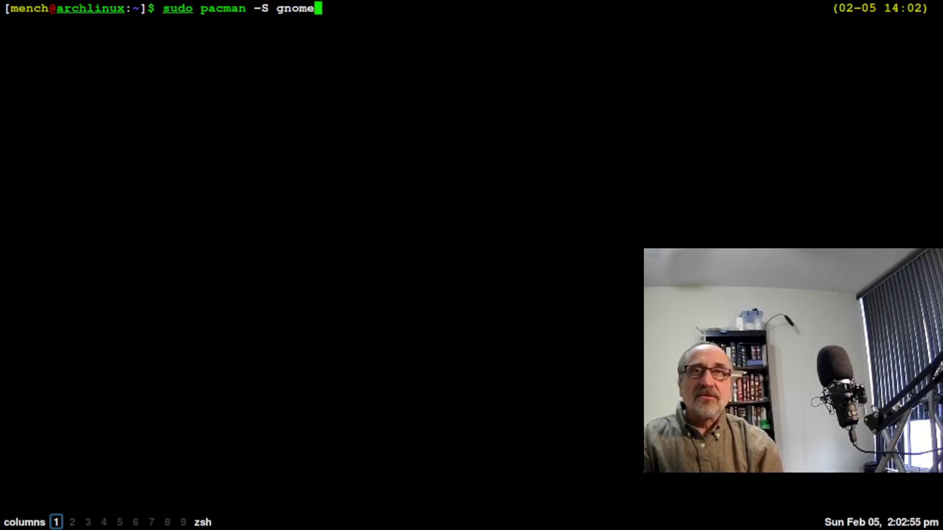
pyautogui.write('-disks')
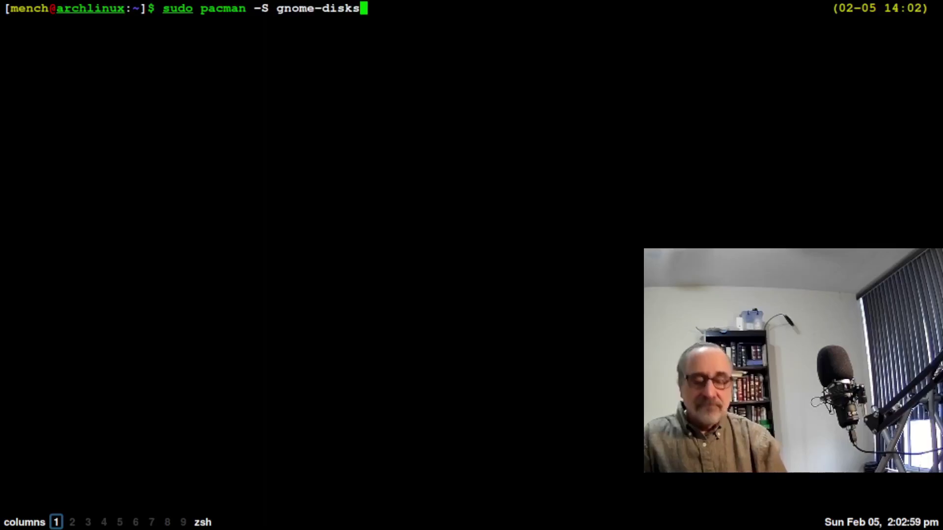
pyautogui.press('BackSpace')
pyautogui.press('BackSpace')
pyautogui.press('BackSpace')
pyautogui.press('BackSpace')
pyautogui.press('BackSpace')
pyautogui.press('BackSpace')
pyautogui.press('BackSpace')
pyautogui.press('BackSpace')
pyautogui.press('BackSpace')
pyautogui.press('BackSpace')
pyautogui.press('BackSpace')
pyautogui.press('BackSpace')
pyautogui.press('BackSpace')
pyautogui.press('BackSpace')
pyautogui.press('BackSpace')
pyautogui.press('BackSpace')
pyautogui.press('BackSpace')
pyautogui.press('BackSpace')
pyautogui.press('BackSpace')
pyautogui.press('BackSpace')
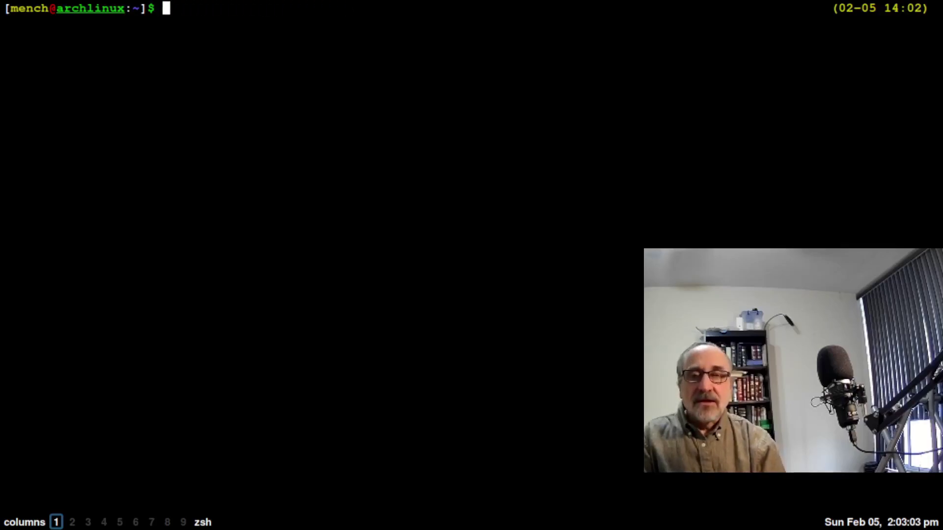
# Type the example 'sudo apt install gnome-disks' without running it, then close the terminal.
pyautogui.write('du')
pyautogui.press('BackSpace')
pyautogui.press('BackSpace')
pyautogui.press('BackSpace')
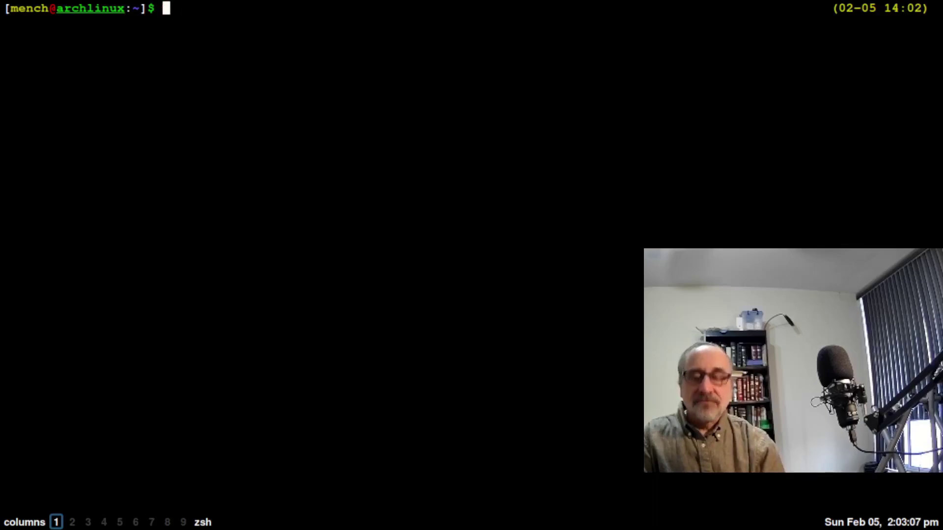
pyautogui.write('sudo a')
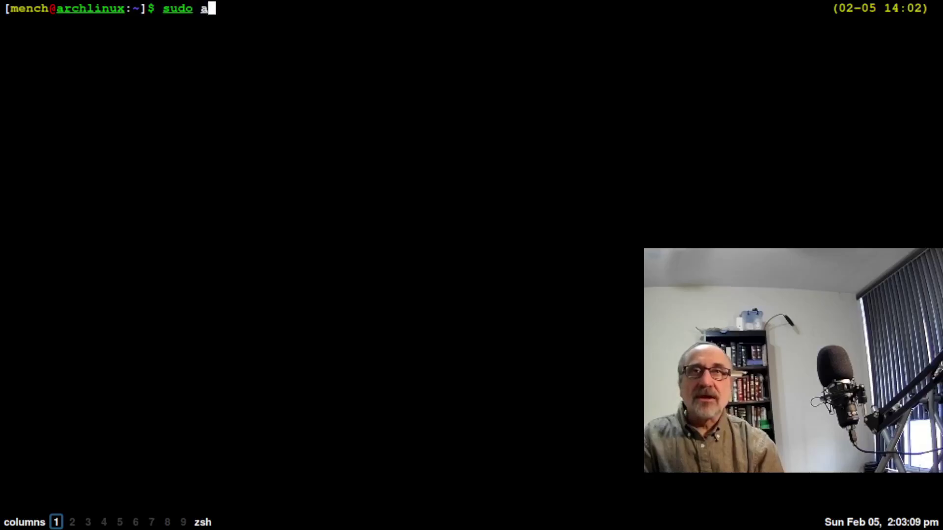
pyautogui.write('pt install ')
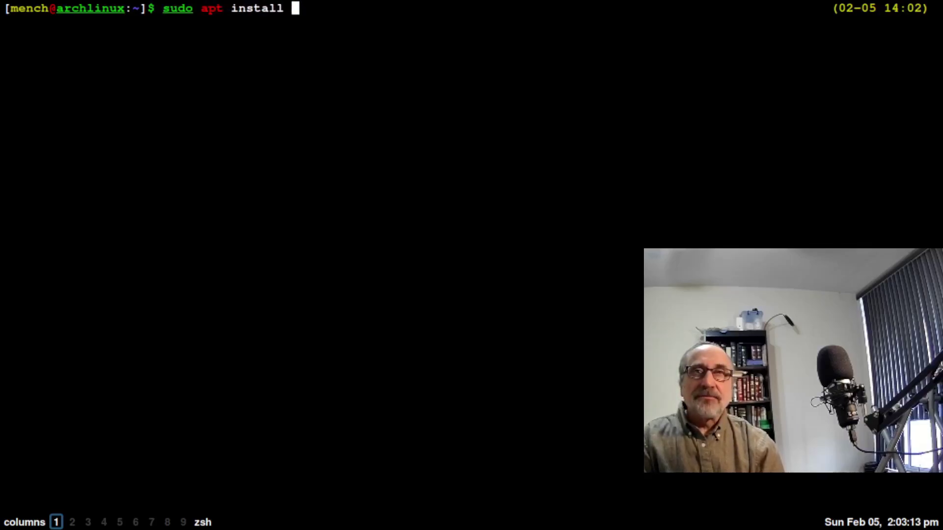
pyautogui.write('gnome')
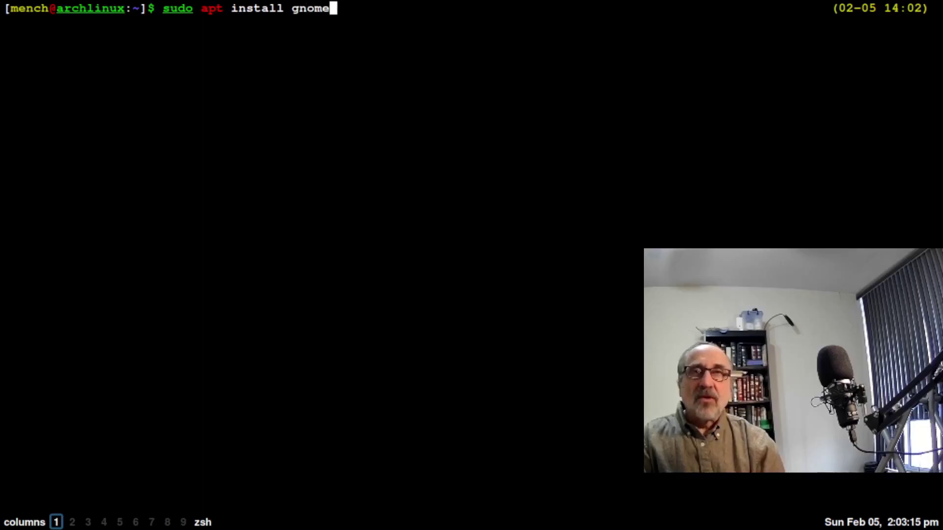
pyautogui.write('-disks')
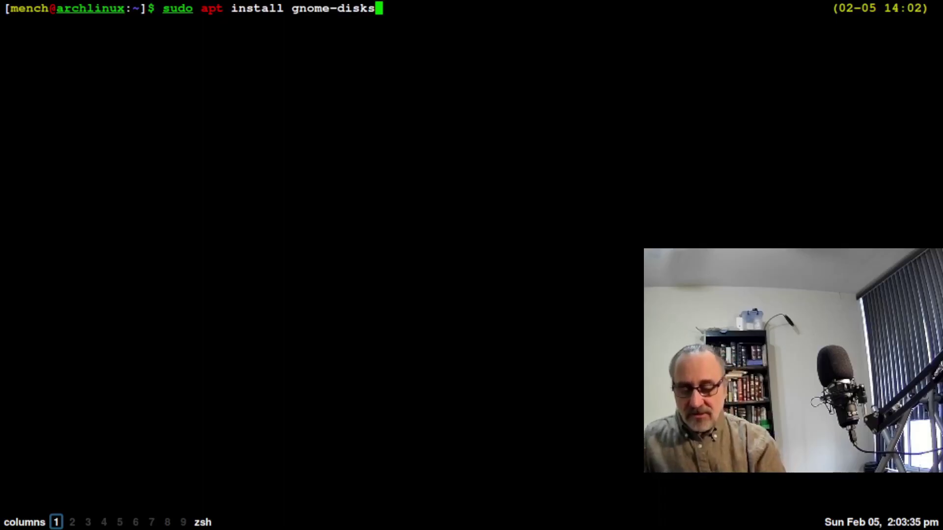
pyautogui.press('super+shift+c')
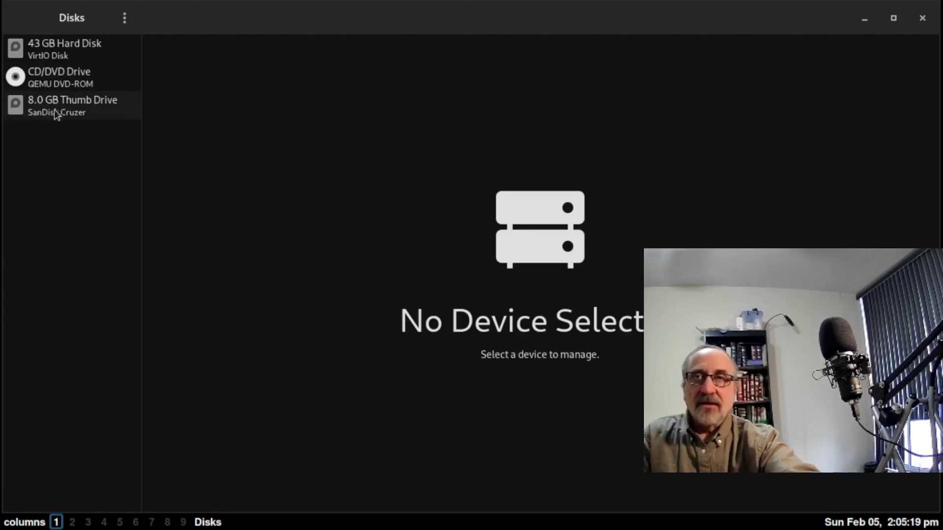
# Select the 8.0 GB SanDisk Cruzer thumb drive and open its drive options menu.
pyautogui.click(78, 114)
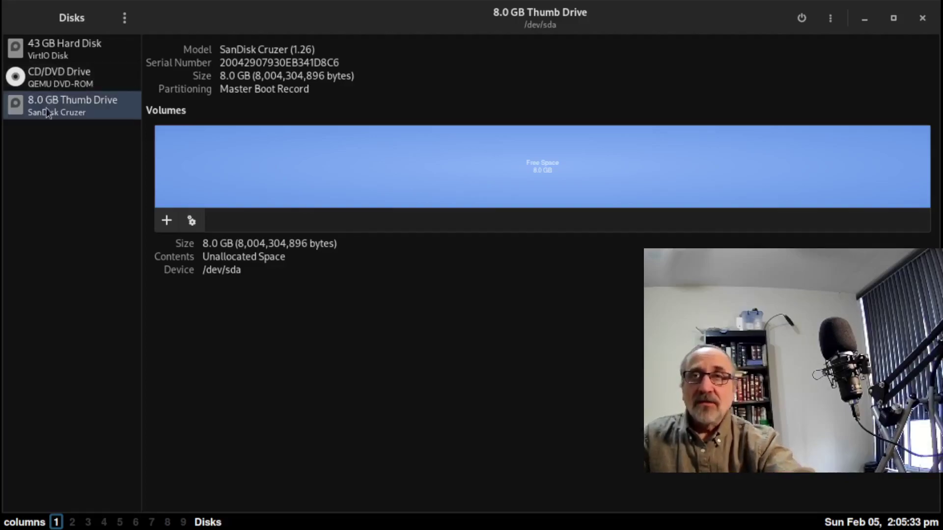
pyautogui.click(831, 21)
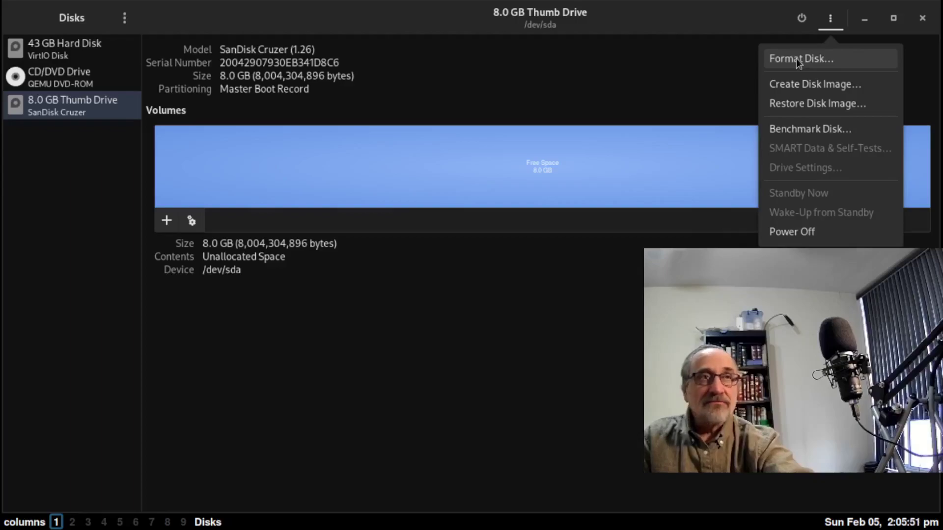
# Format the whole thumb drive with Quick erase and an MBR/DOS partition table.
pyautogui.click(796, 58)
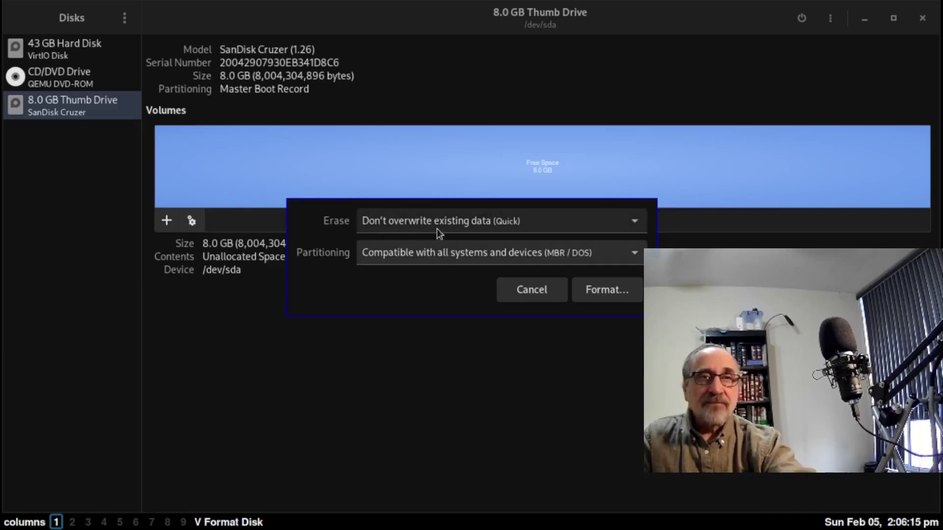
pyautogui.click(636, 221)
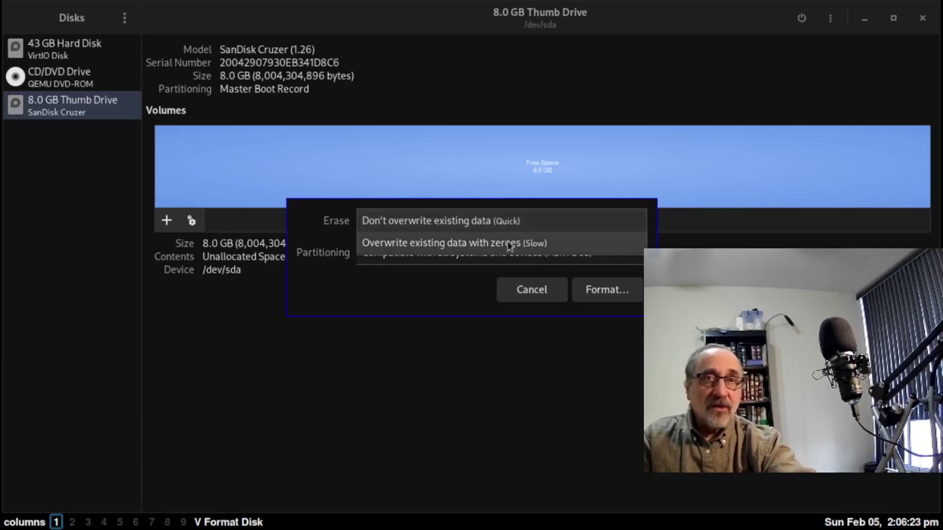
pyautogui.click(484, 219)
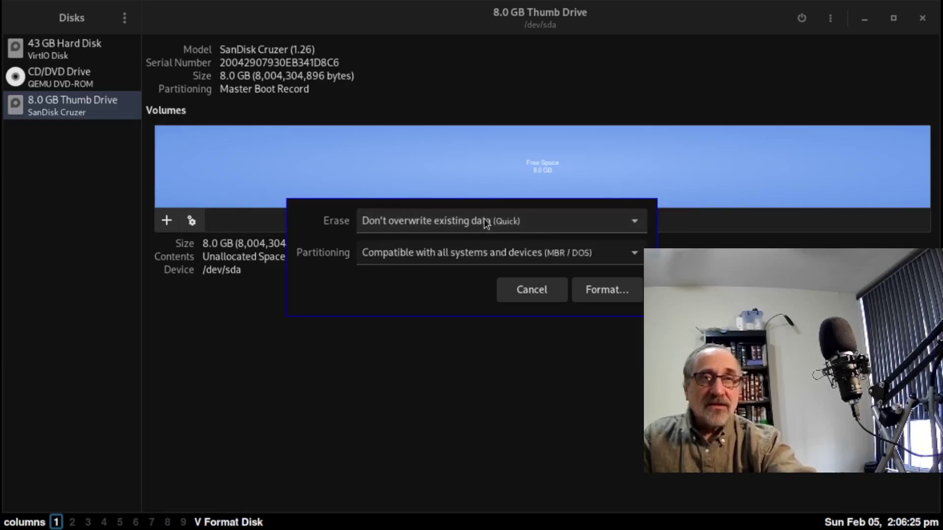
pyautogui.click(611, 290)
pyautogui.click(577, 372)
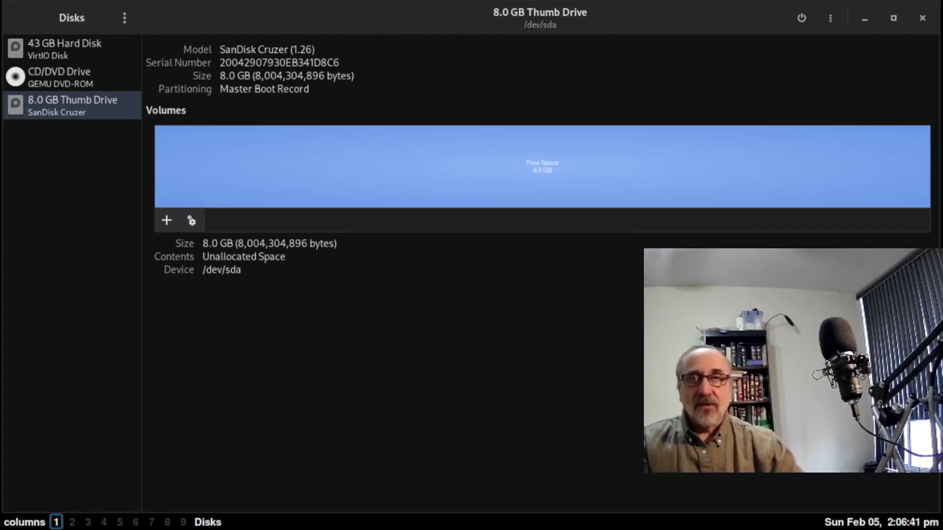
# Create a partition using the full 8004 MB and try the Ext4, NTFS and FAT types.
pyautogui.click(167, 225)
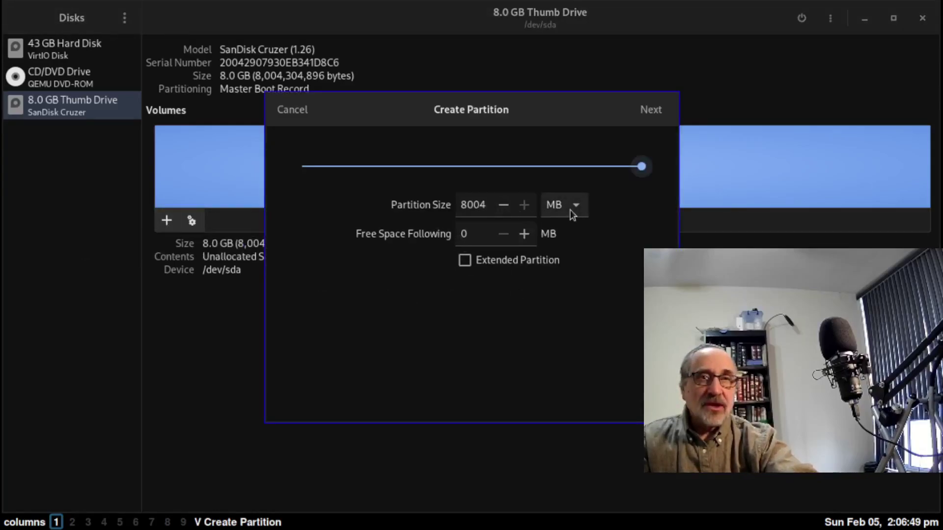
pyautogui.click(651, 111)
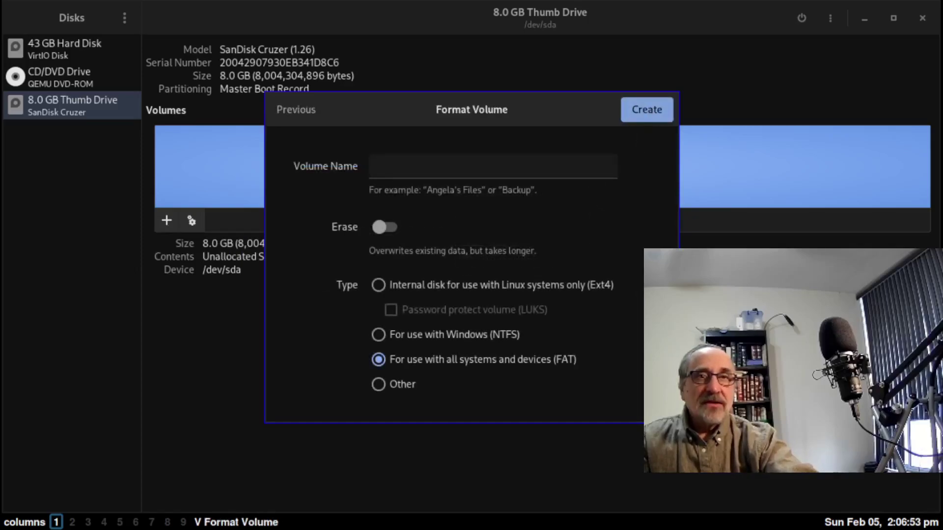
pyautogui.click(379, 286)
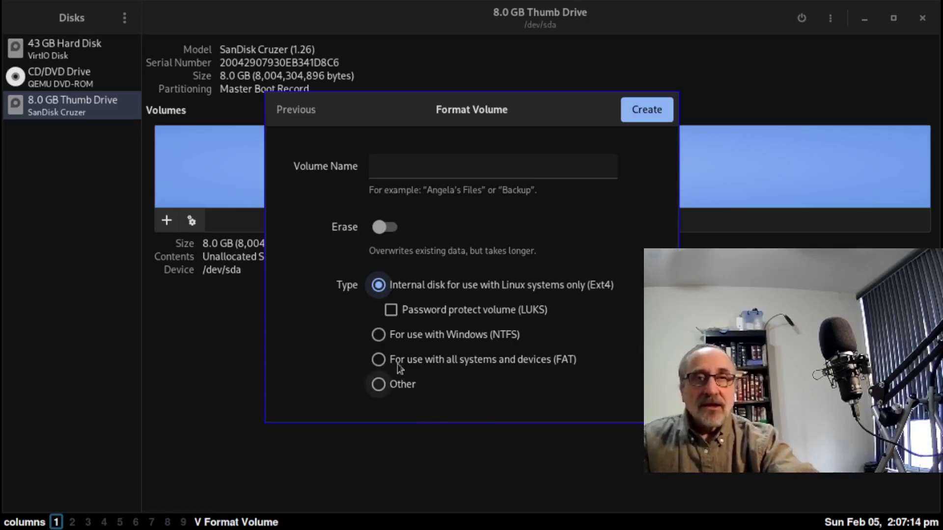
pyautogui.click(382, 336)
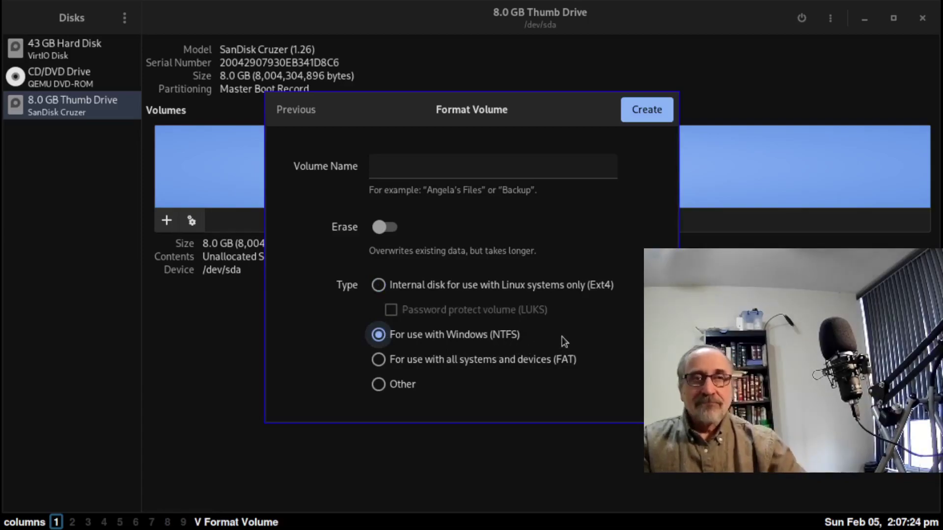
pyautogui.click(378, 360)
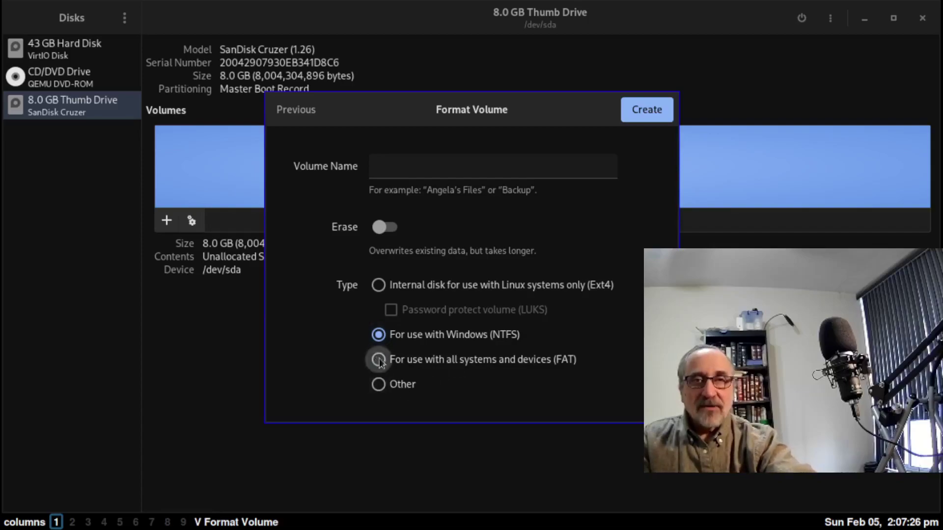
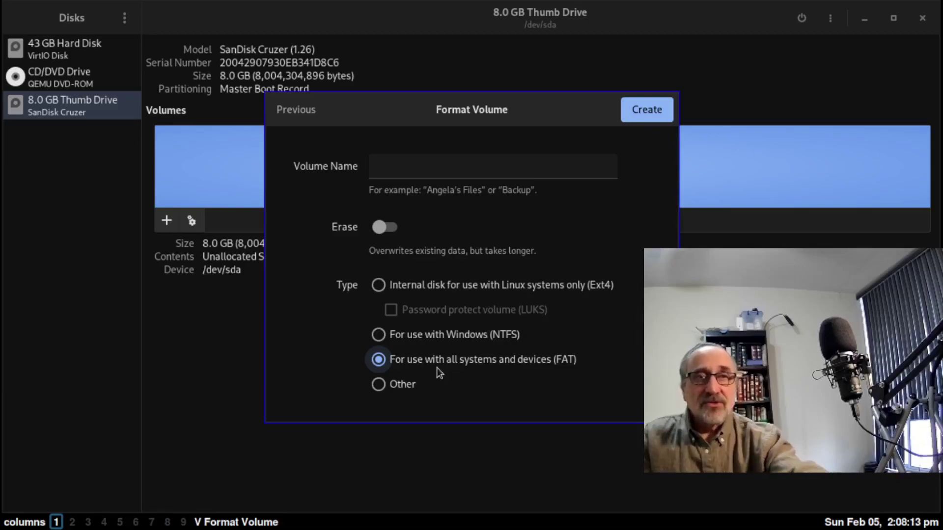
# Choose Ext4 with LUKS password protection as the new volume's type.
pyautogui.click(378, 287)
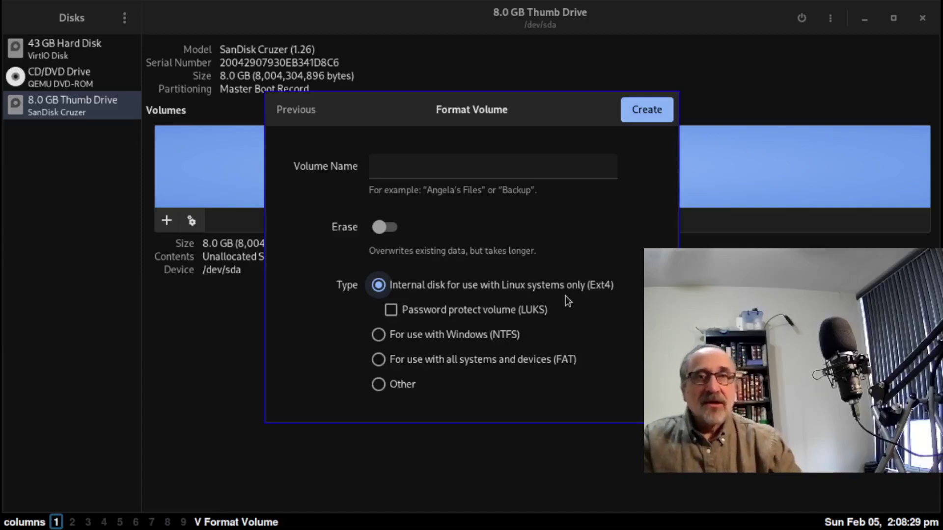
pyautogui.click(391, 310)
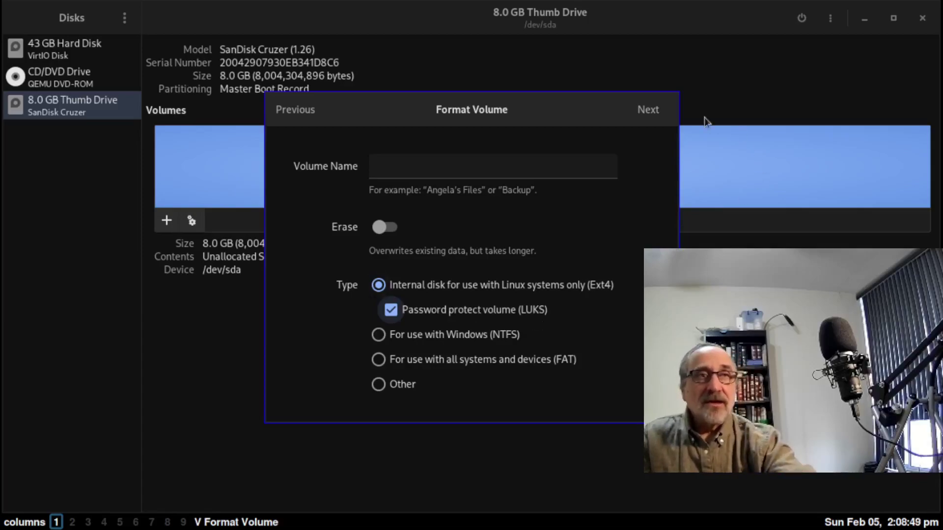
pyautogui.click(645, 109)
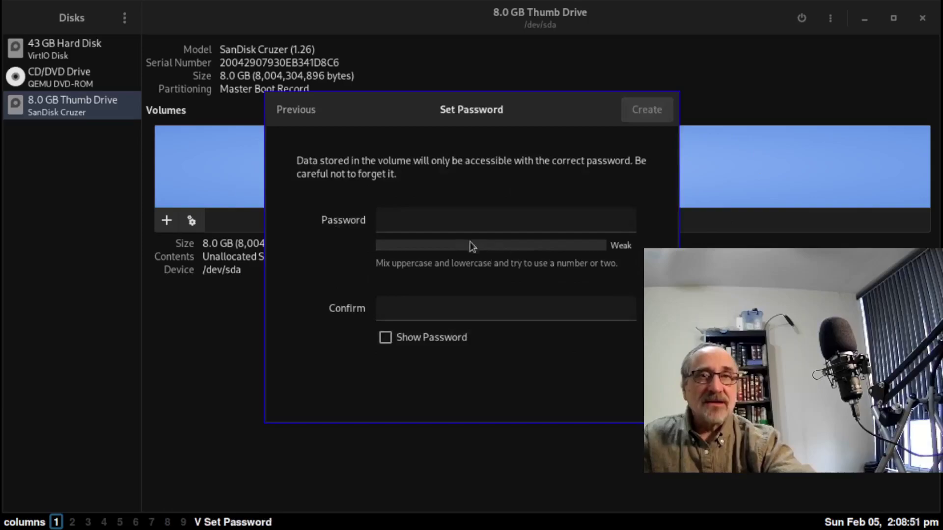
# Enter and confirm the volume password, then create the 8.0 GB LUKS-encrypted Ext4 partition.
pyautogui.click(441, 214)
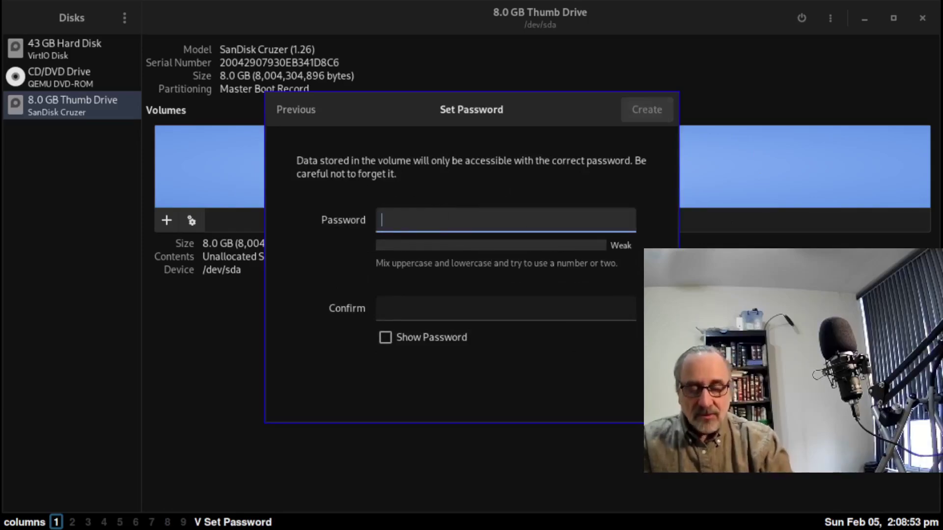
pyautogui.press('BackSpace')
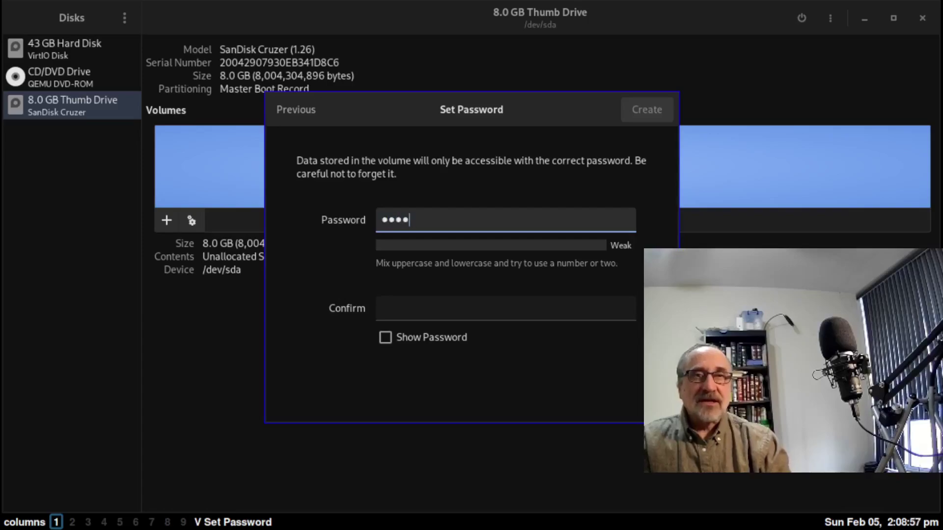
pyautogui.click(452, 307)
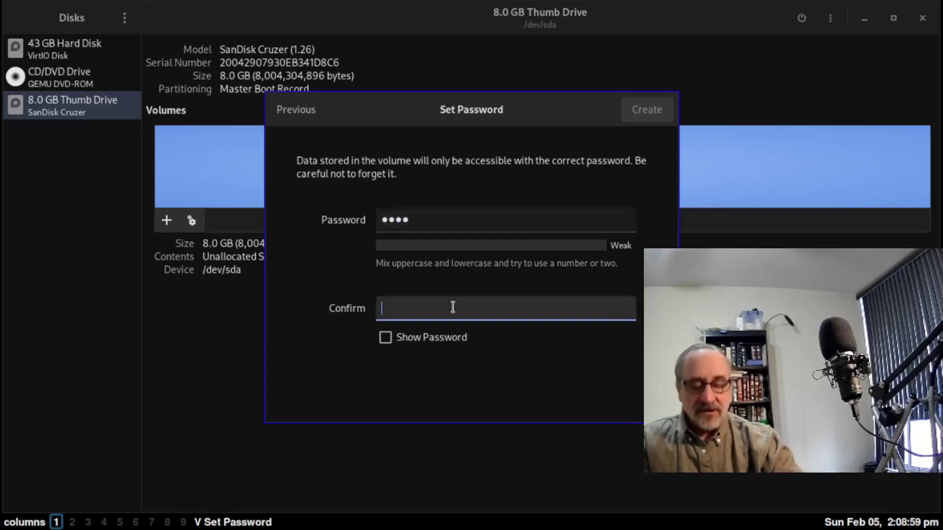
pyautogui.write('pass')
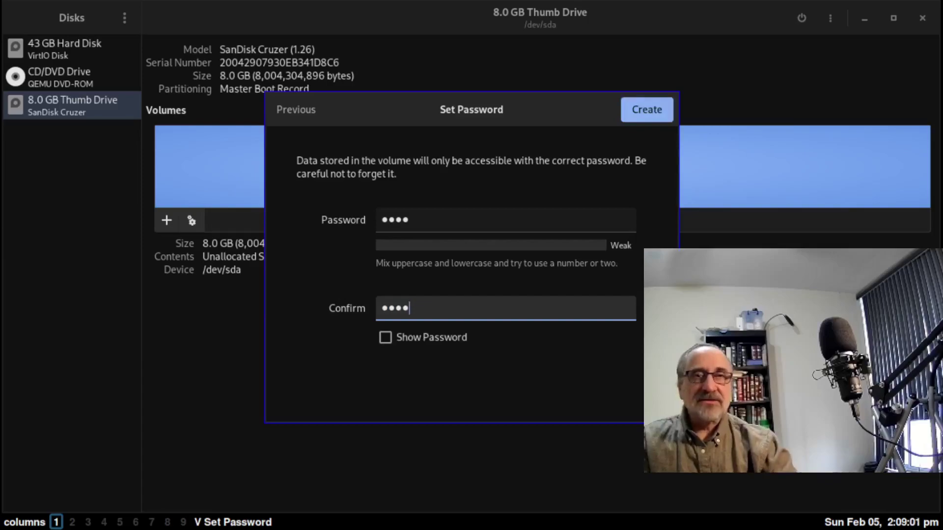
pyautogui.click(385, 338)
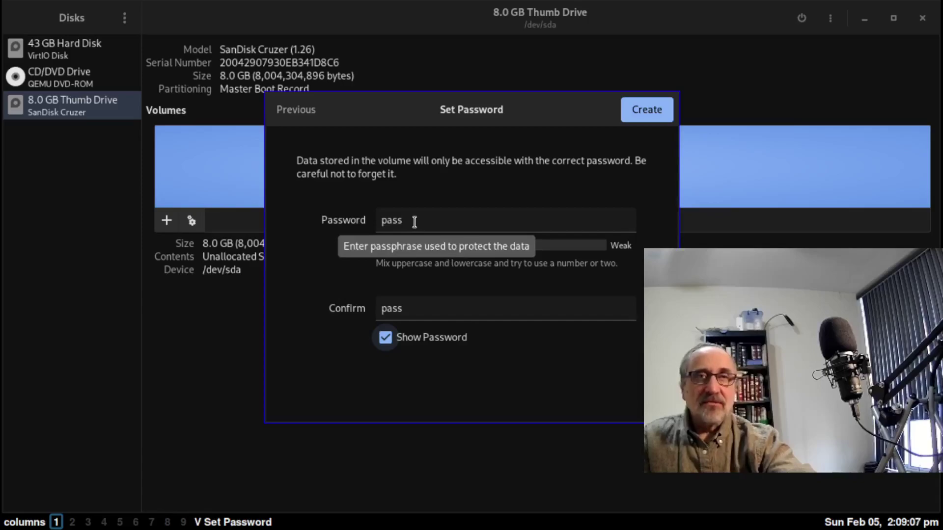
pyautogui.click(642, 110)
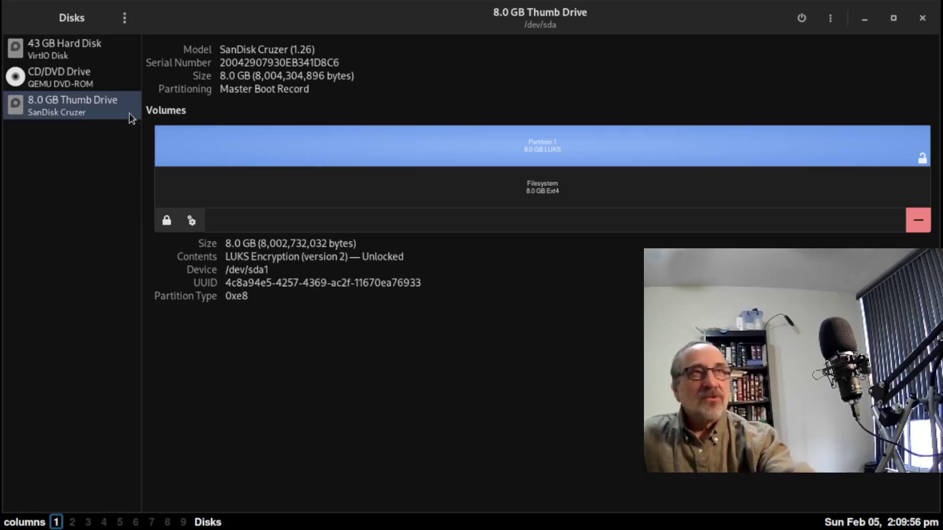
# Power off the thumb drive and quit Disks.
pyautogui.click(806, 22)
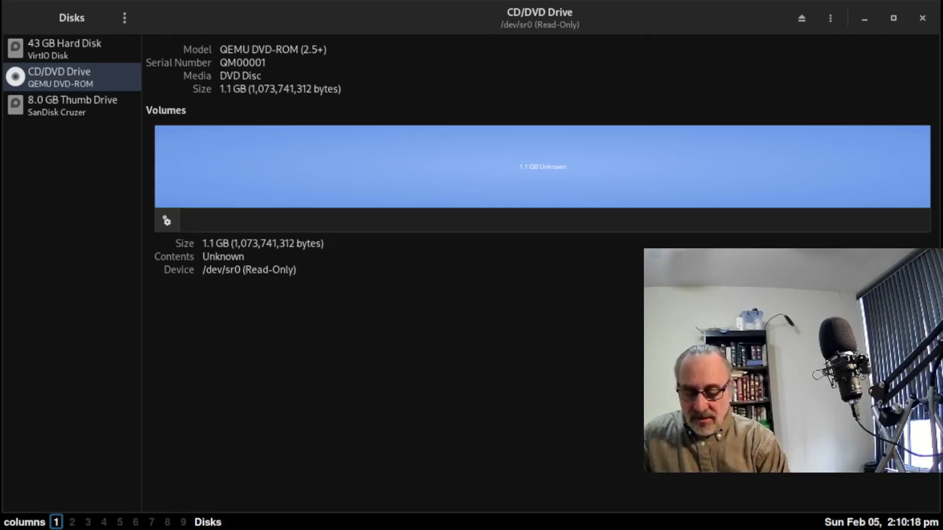
pyautogui.hotkey('ctrl', 'q')
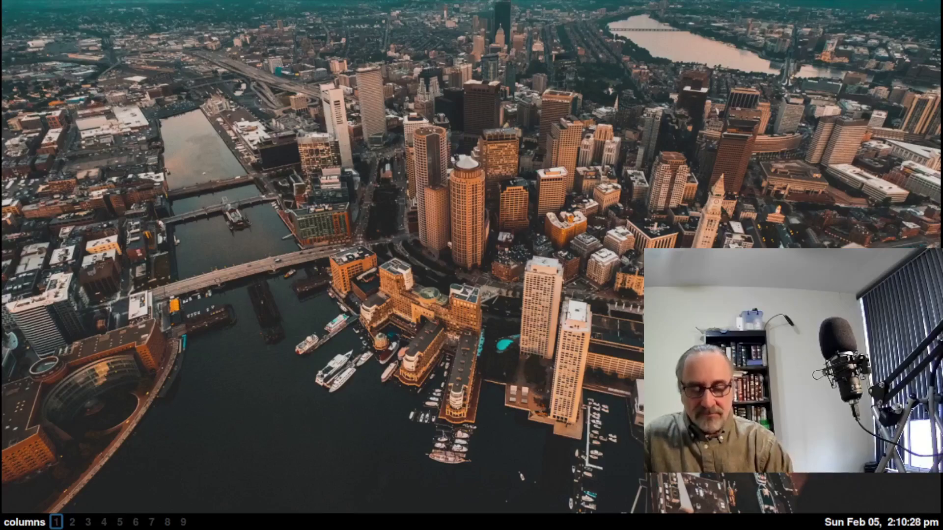
# In the file manager, unlock the 8.0 GB Encrypted drive with its password.
pyautogui.press('super+e')
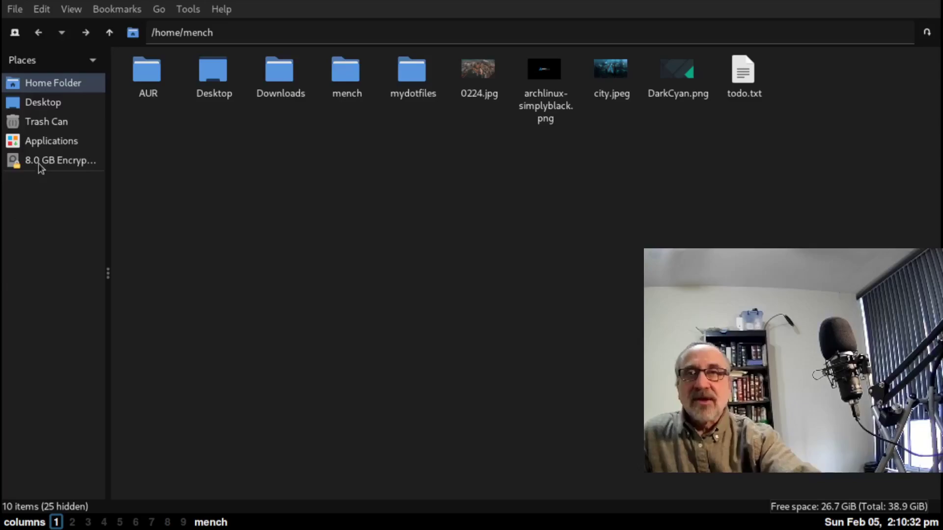
pyautogui.moveTo(108, 112); pyautogui.dragTo(137, 148)
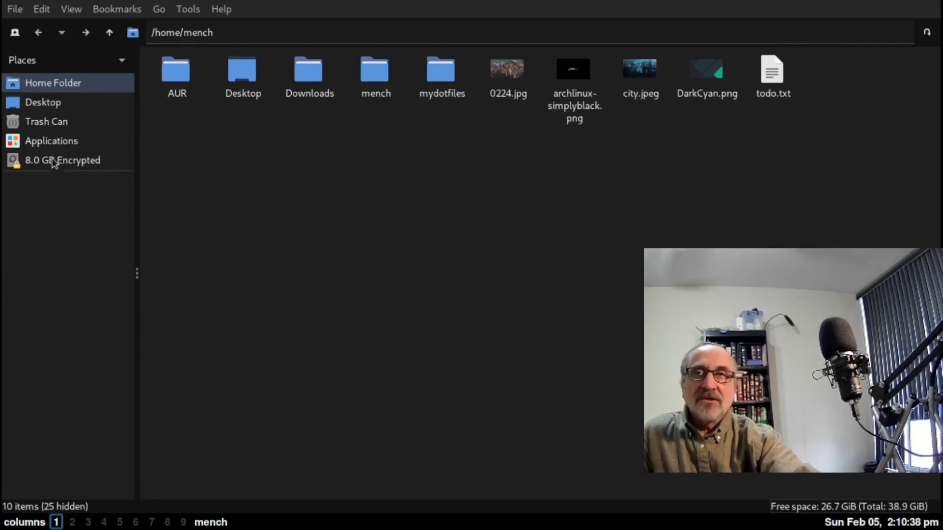
pyautogui.click(53, 160)
pyautogui.click(524, 274)
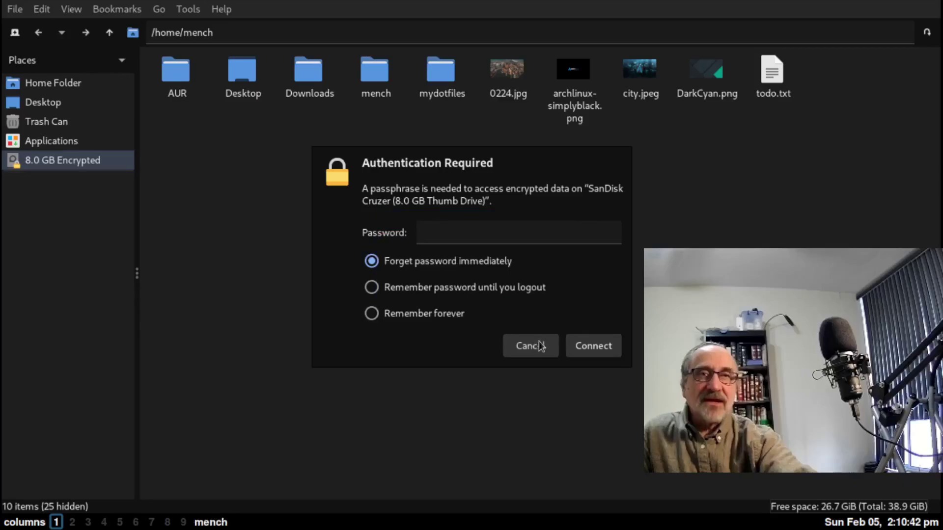
pyautogui.click(538, 345)
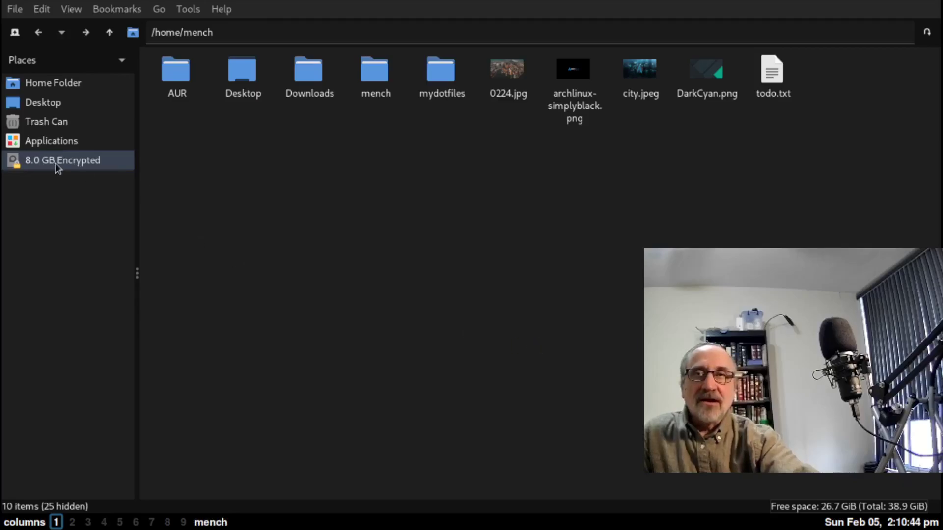
pyautogui.click(55, 162)
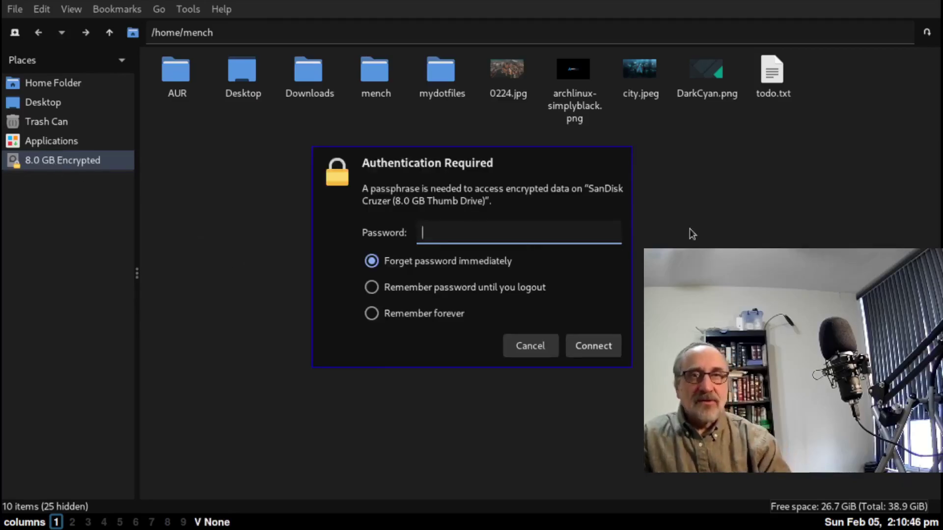
pyautogui.write('•')
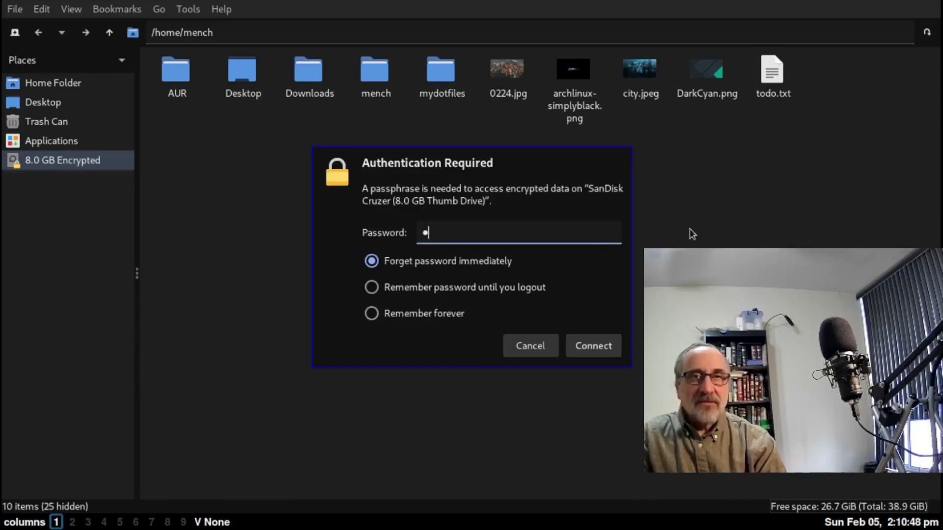
pyautogui.write('•••')
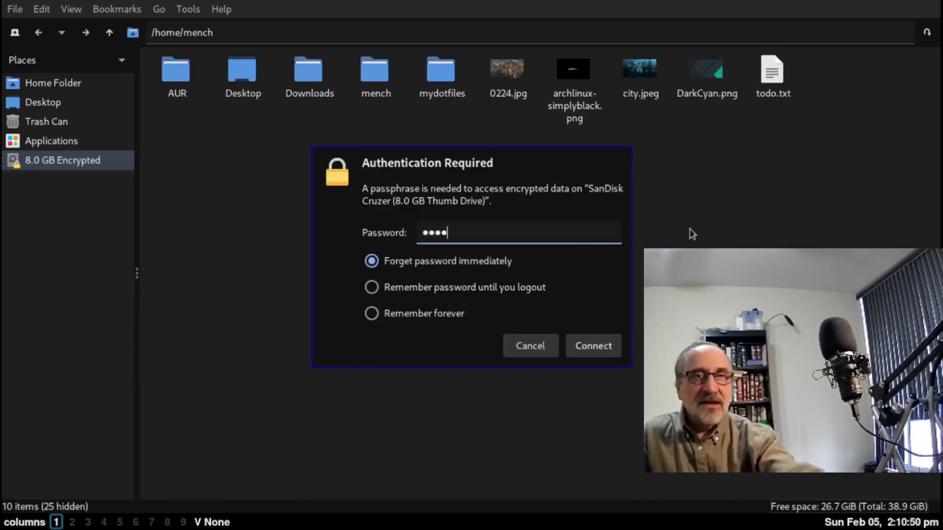
pyautogui.click(583, 340)
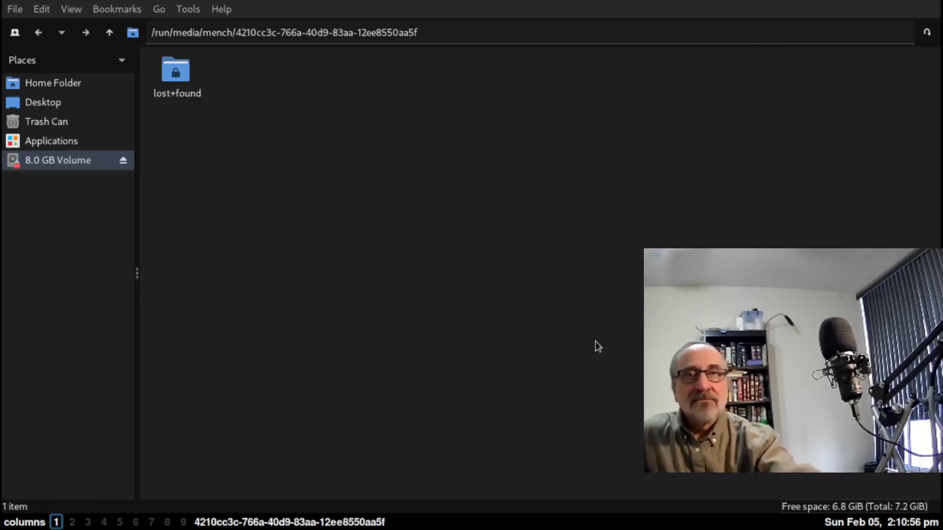
# Create an empty file named test.txt on the encrypted volume and open it in LibreOffice.
pyautogui.rightClick(241, 224)
pyautogui.moveTo(325, 234)
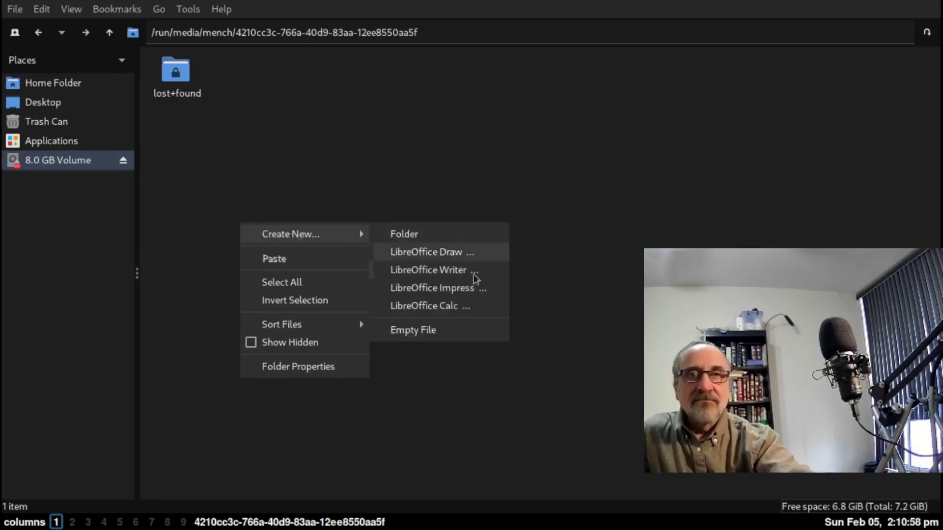
pyautogui.click(456, 332)
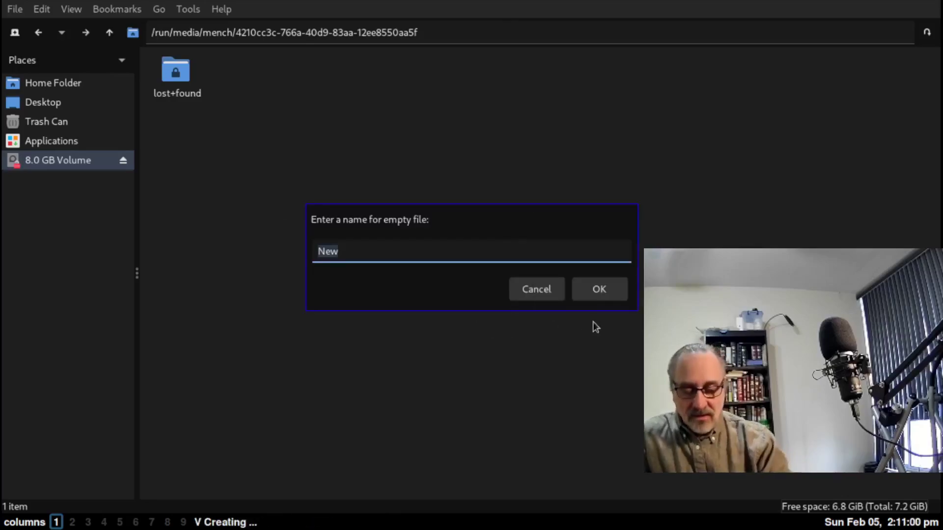
pyautogui.write('test.t')
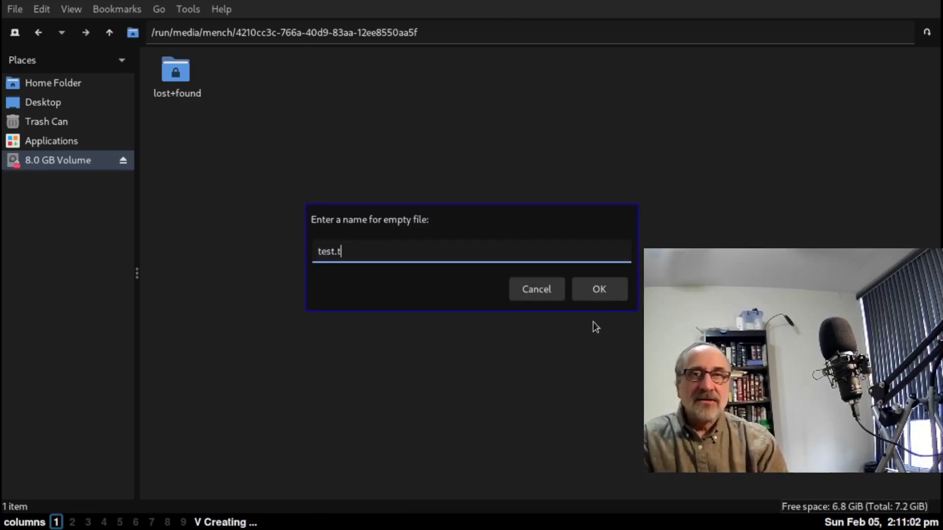
pyautogui.write('xt')
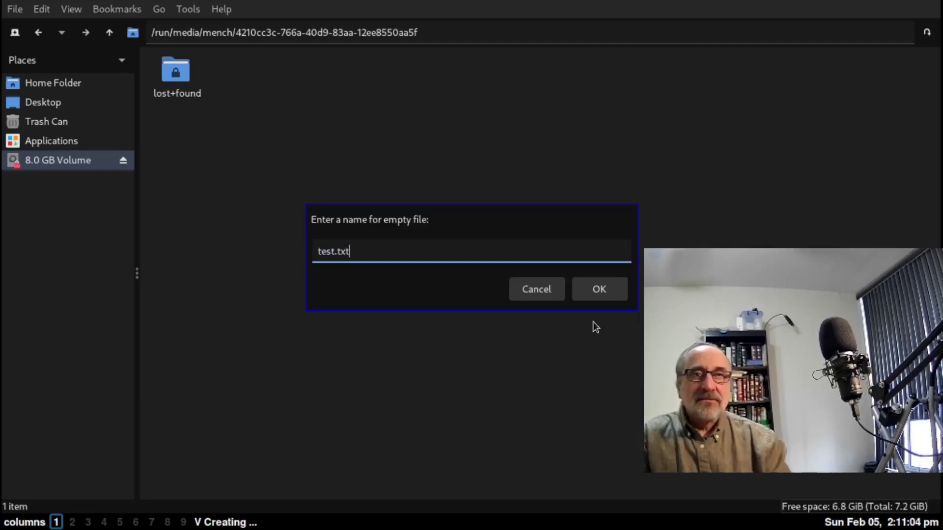
pyautogui.click(597, 289)
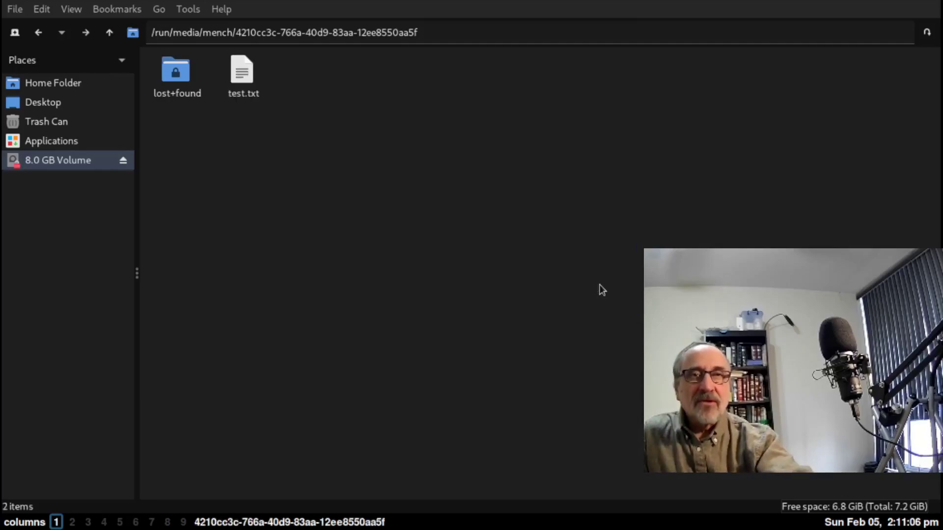
pyautogui.doubleClick(242, 74)
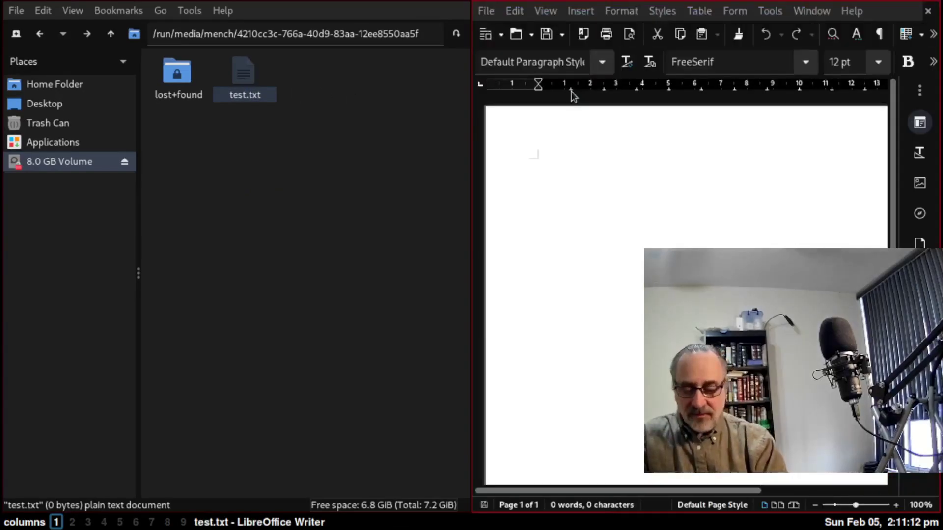
# Type 'This is a test', make it bold at 26 pt, then begin saving.
pyautogui.write('This i')
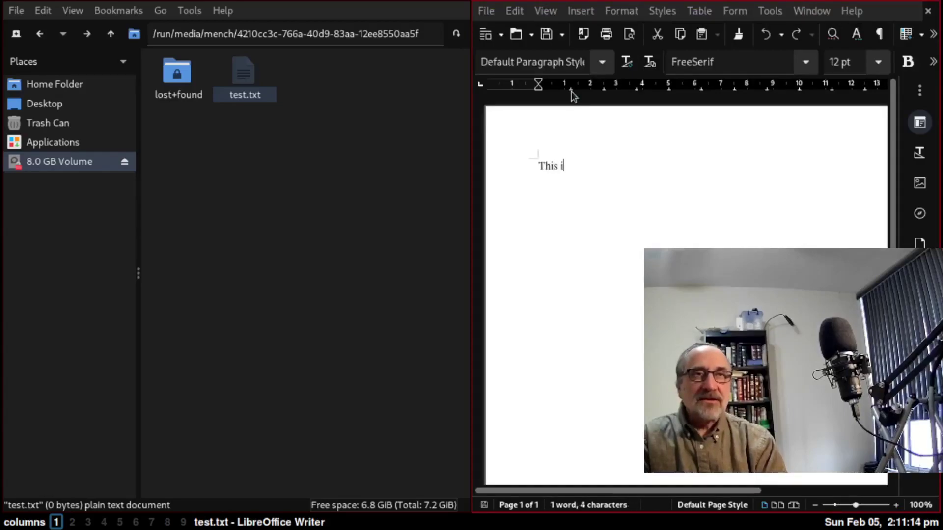
pyautogui.write('s a test')
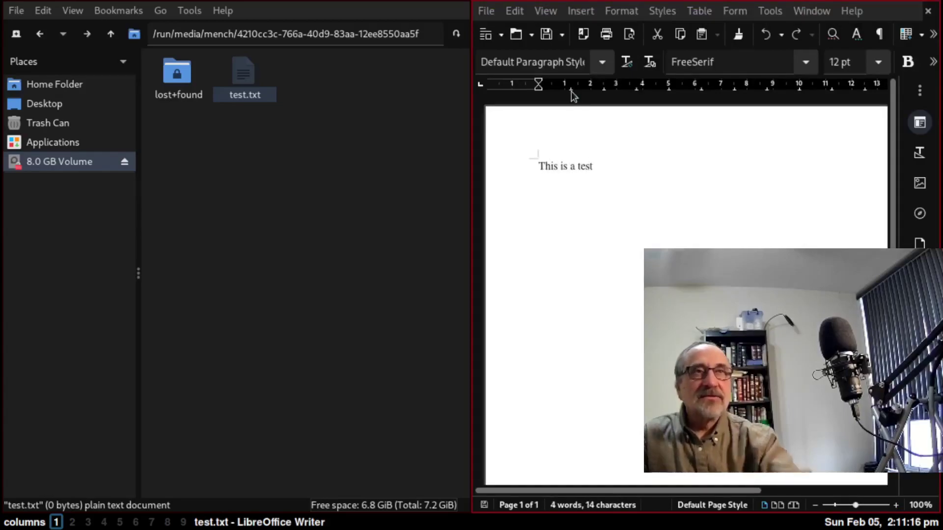
pyautogui.moveTo(604, 165); pyautogui.dragTo(528, 160)
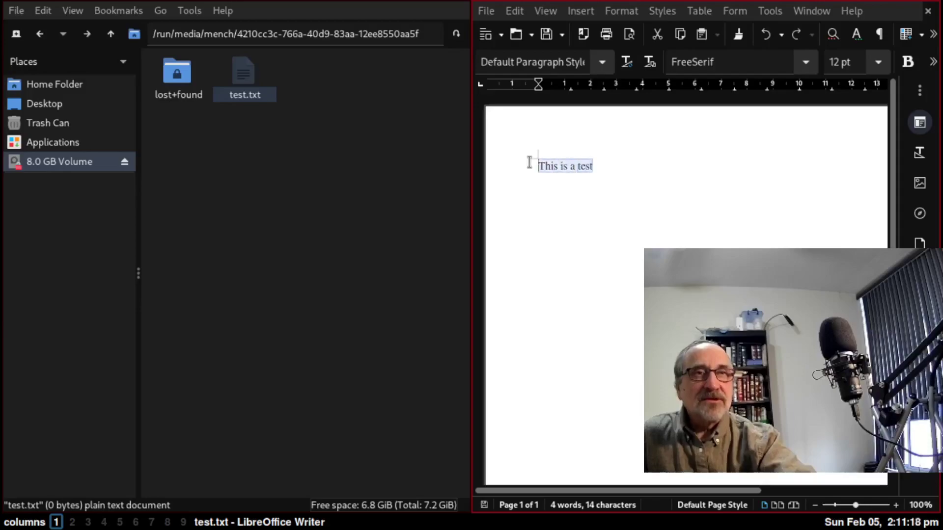
pyautogui.click(908, 61)
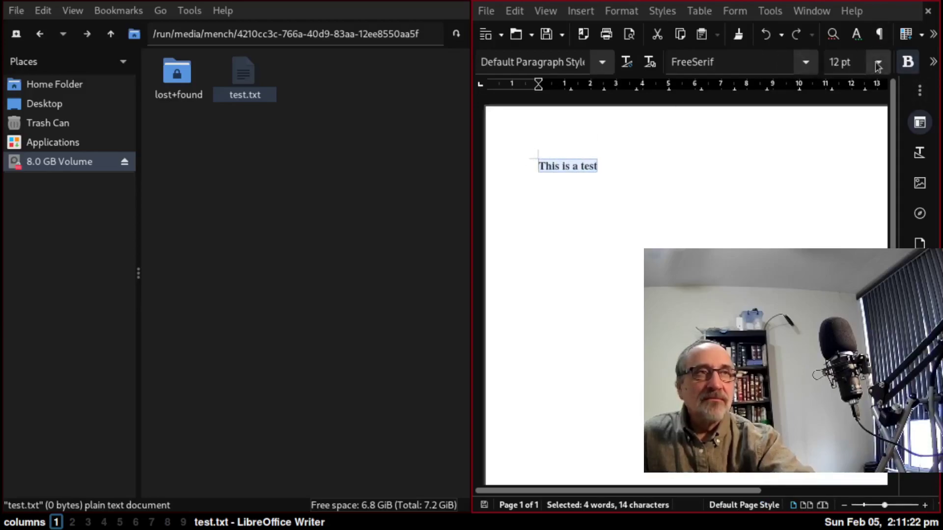
pyautogui.click(878, 63)
pyautogui.click(840, 290)
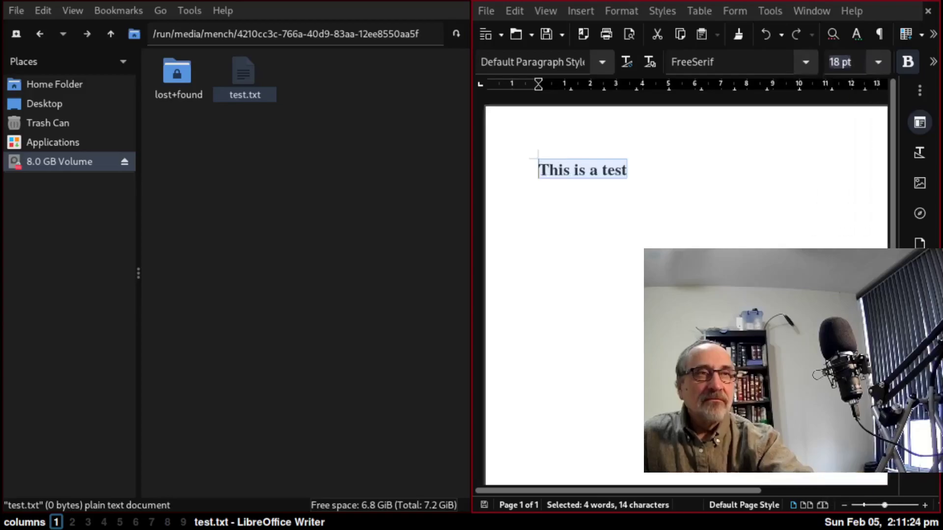
pyautogui.click(878, 62)
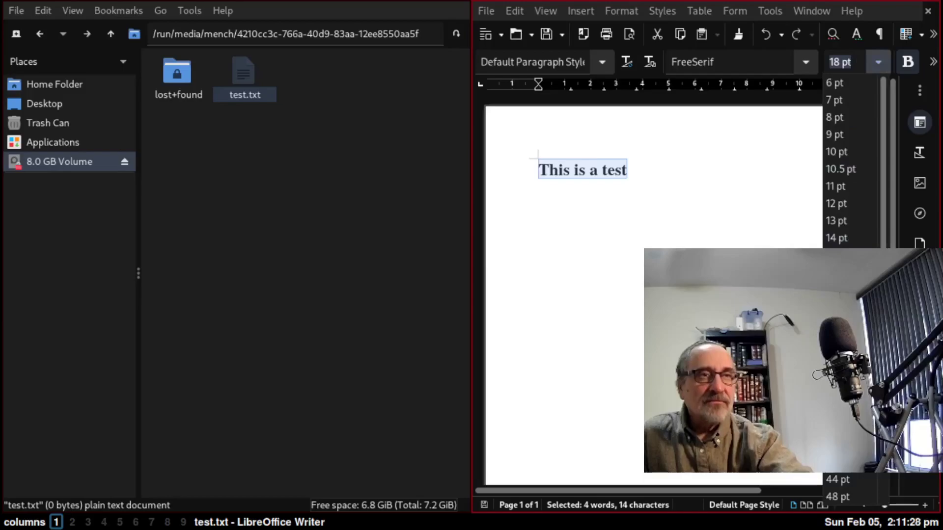
pyautogui.click(837, 394)
pyautogui.click(708, 216)
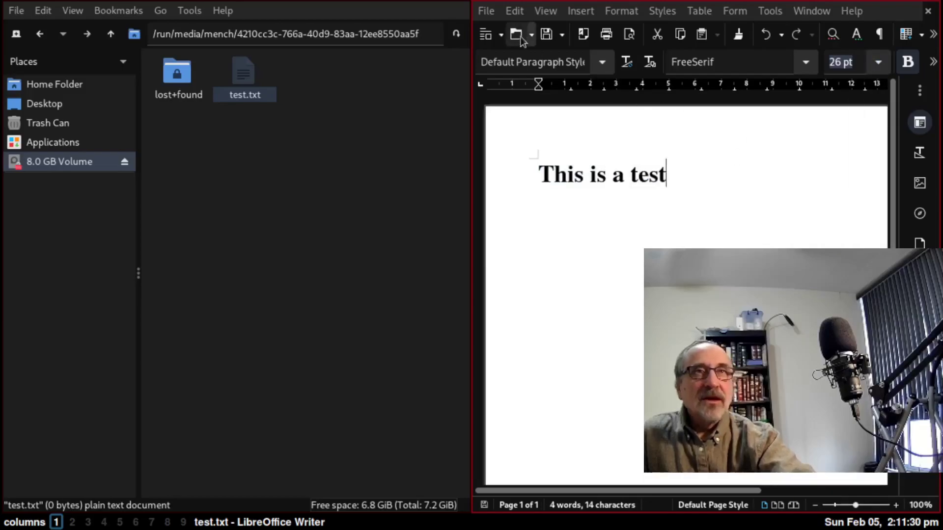
pyautogui.click(546, 34)
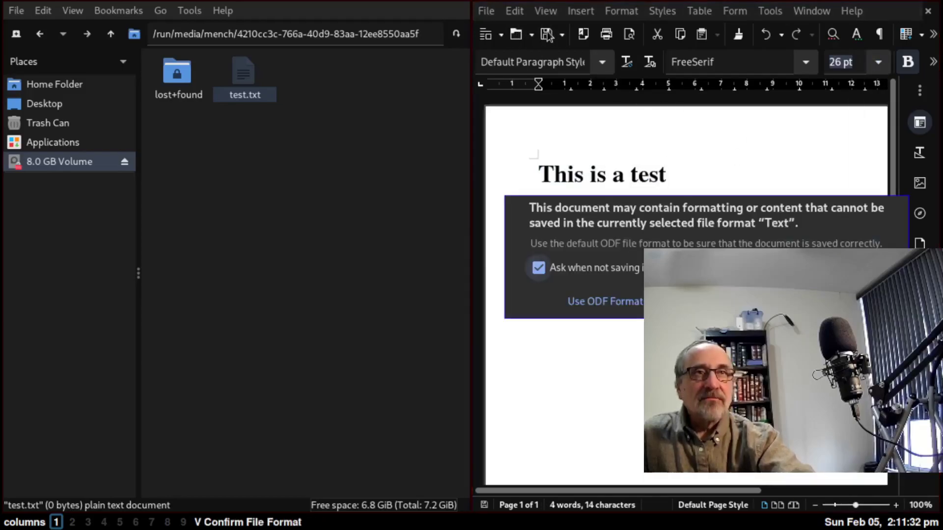
# Save in ODF format as test.odt on the volume, then quit LibreOffice.
pyautogui.click(601, 302)
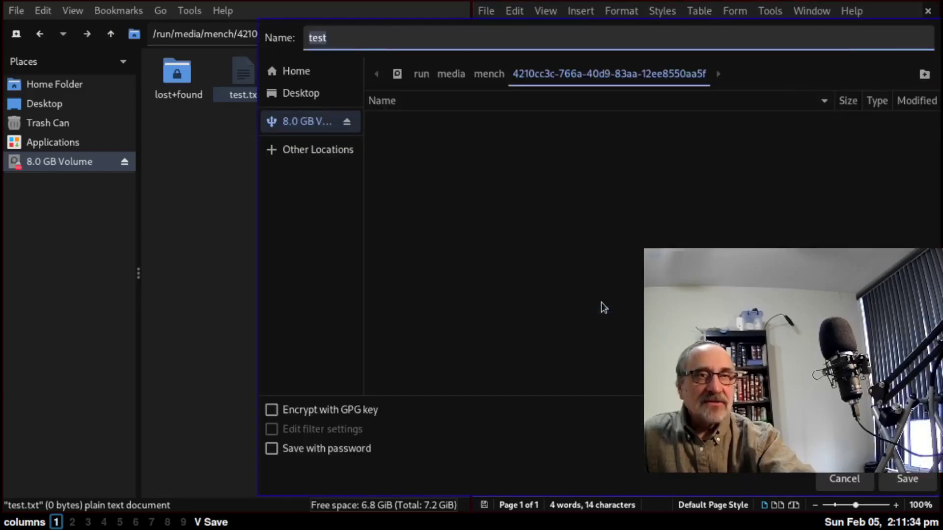
pyautogui.click(909, 481)
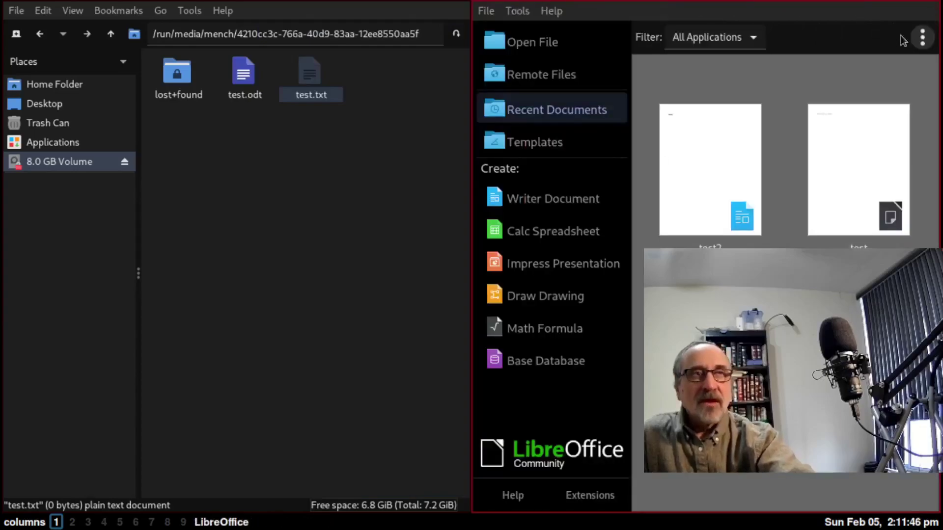
pyautogui.hotkey('ctrl', 'q')
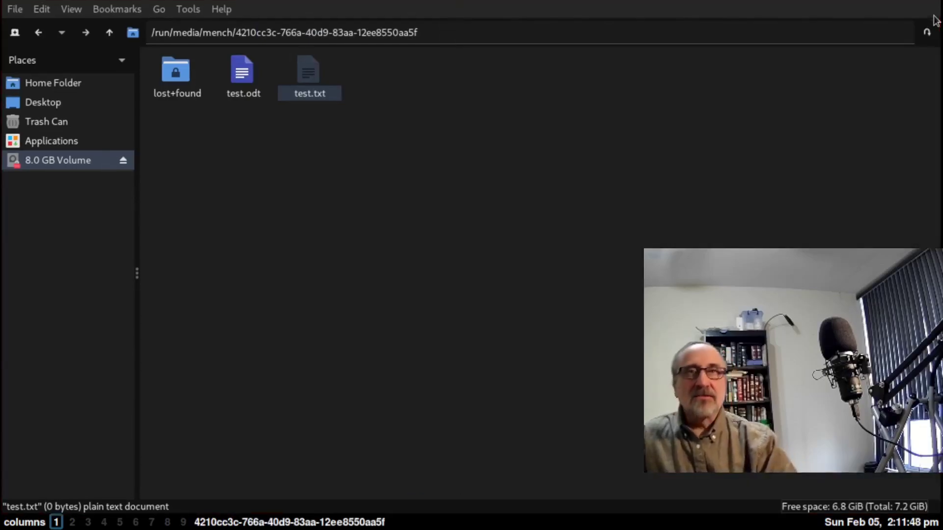
# Reopen test.odt to confirm the bold 26 pt text was kept, then close it.
pyautogui.click(275, 128)
pyautogui.click(240, 78)
pyautogui.doubleClick(240, 78)
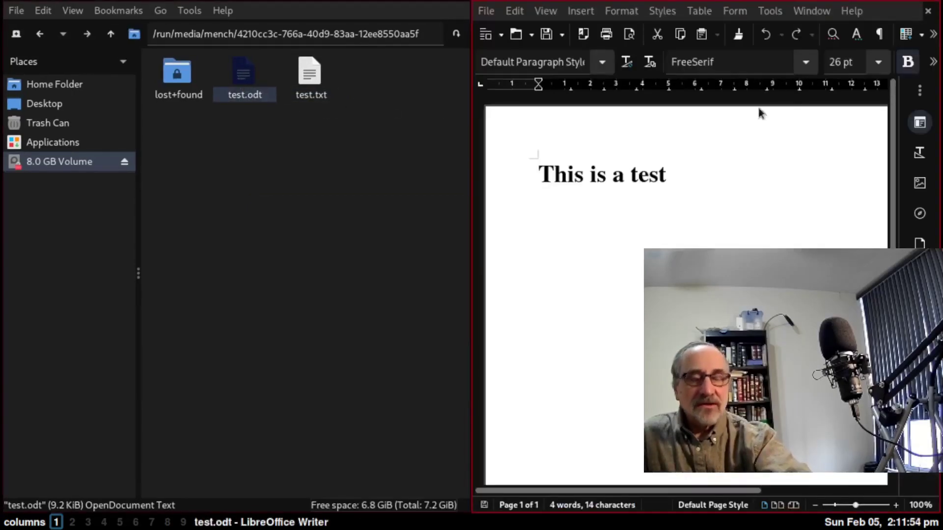
pyautogui.click(927, 10)
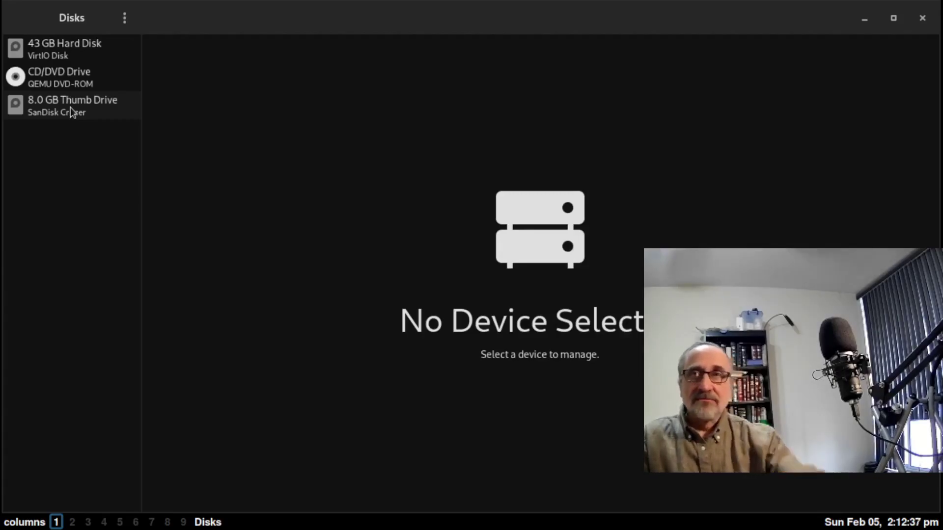
# Lock the LUKS partition on the 8.0 GB Thumb Drive and close Disks.
pyautogui.click(70, 108)
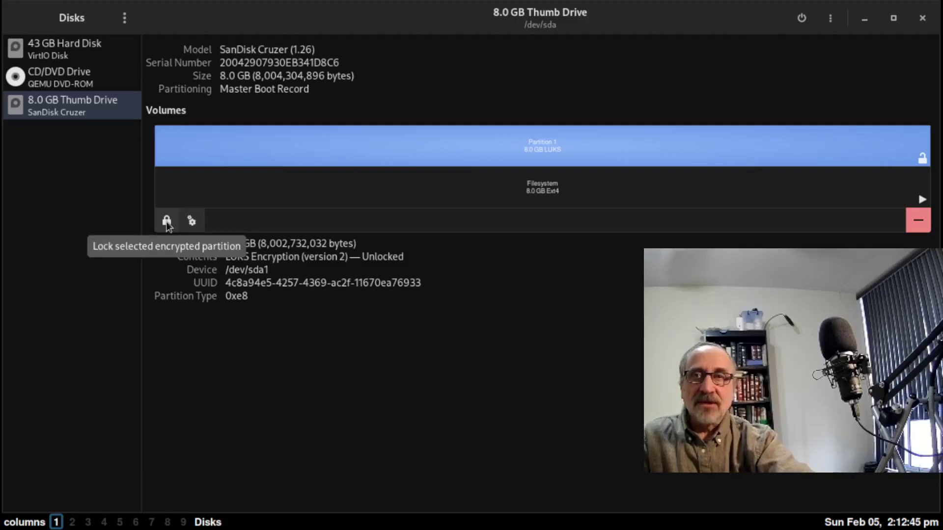
pyautogui.click(166, 222)
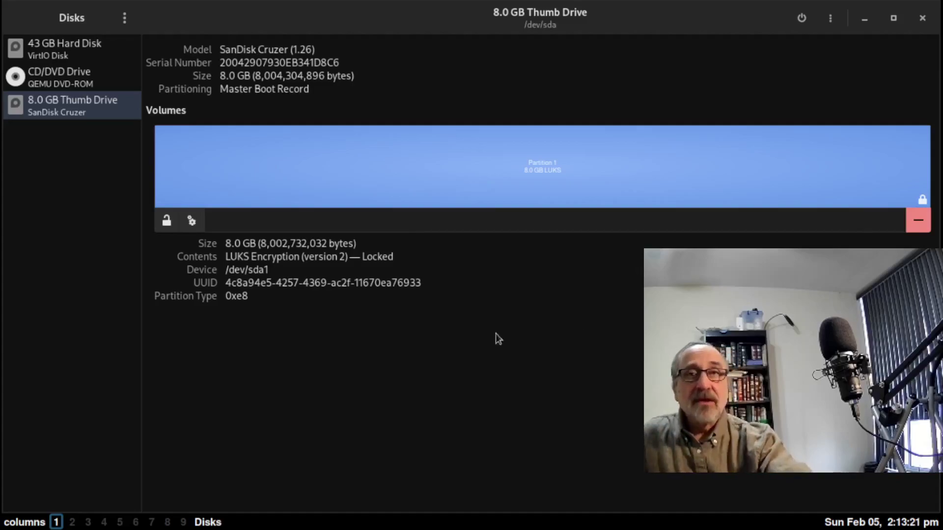
pyautogui.click(922, 19)
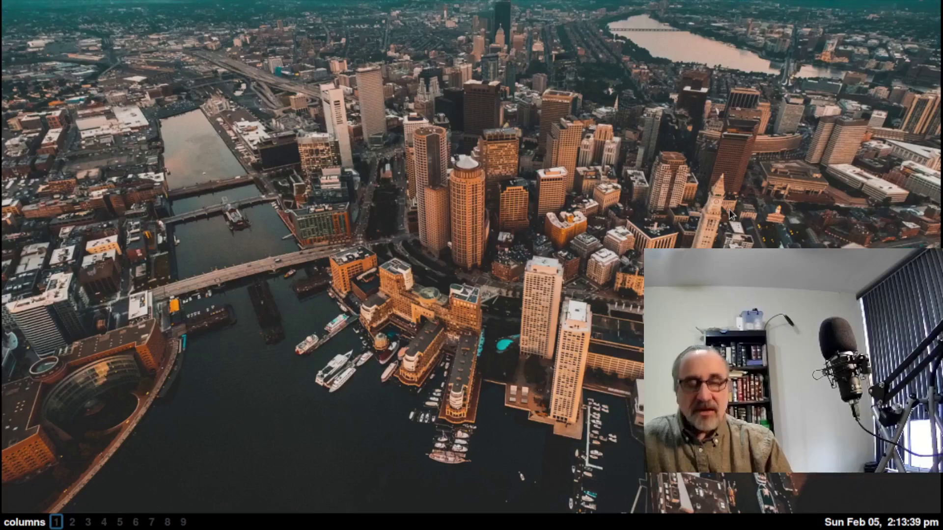
# In Nemo, unlock 8.0 GB Encrypted with its password, choosing Forget password immediately.
pyautogui.press('super+e')
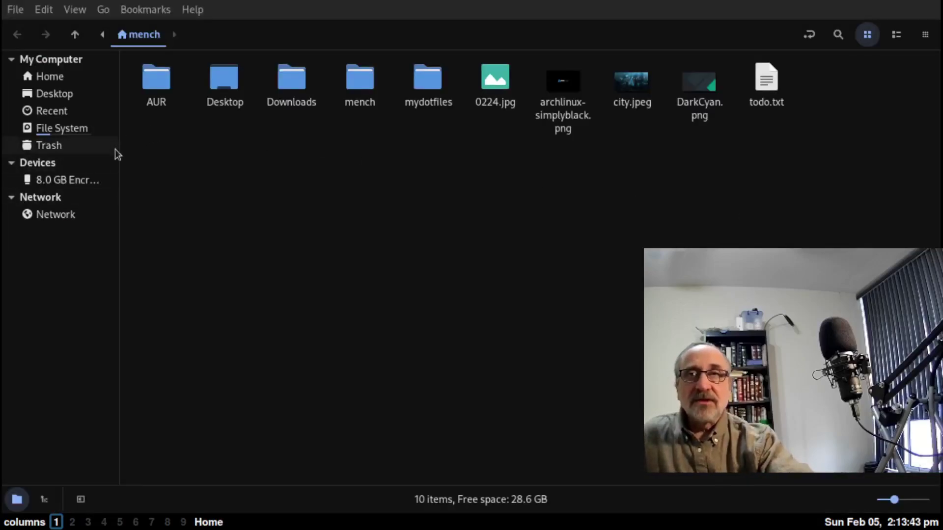
pyautogui.moveTo(121, 150); pyautogui.dragTo(191, 157)
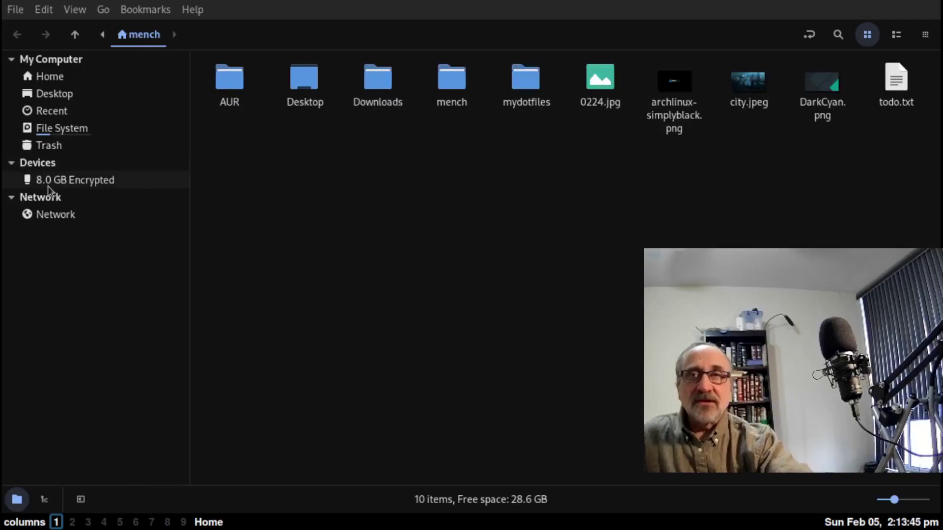
pyautogui.click(102, 182)
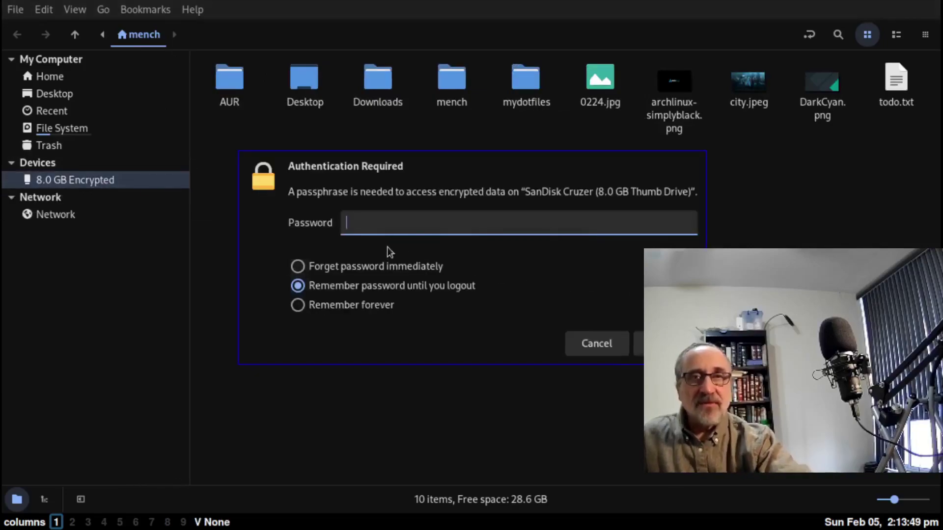
pyautogui.click(349, 268)
pyautogui.click(481, 224)
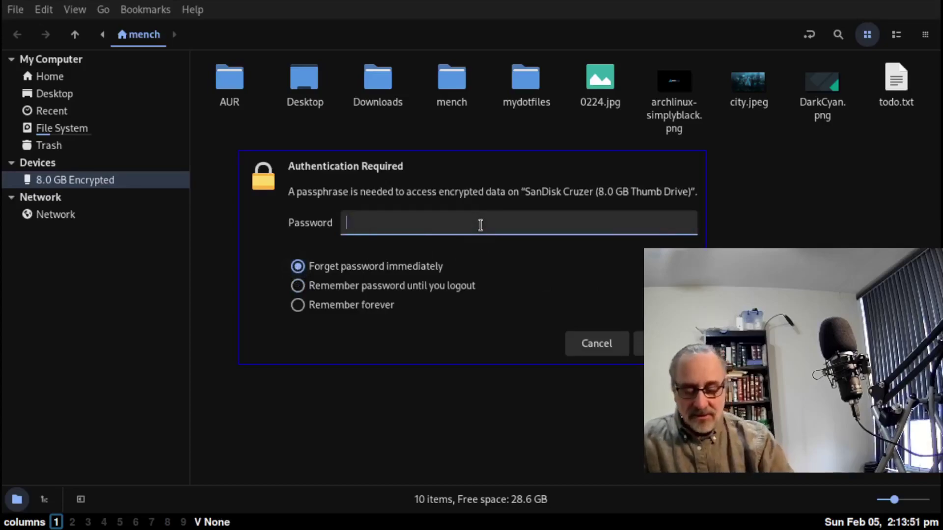
pyautogui.write('****')
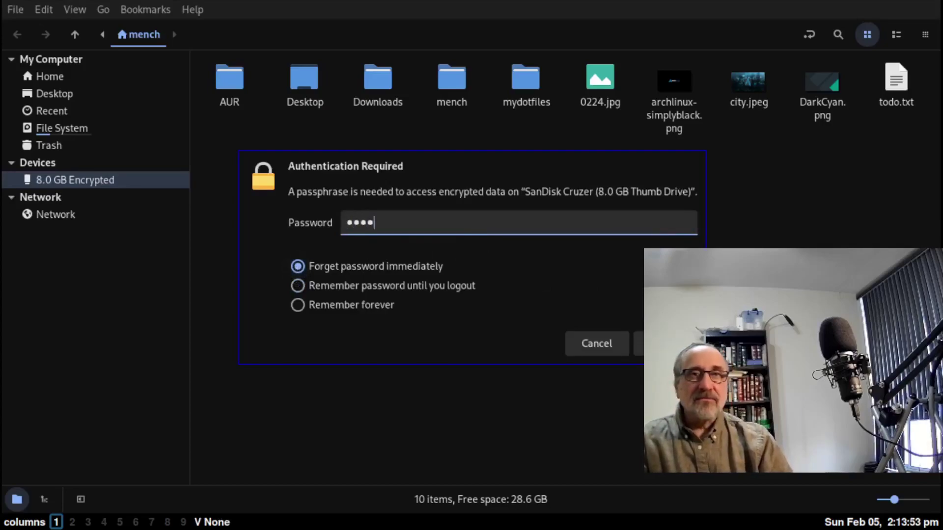
pyautogui.press('Return')
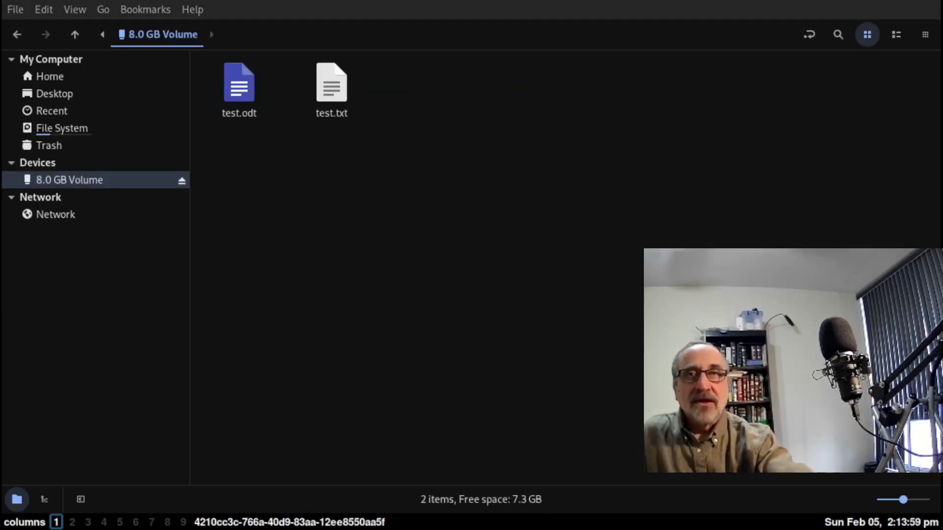
# Open test.odt from the unlocked volume in Writer to show its saved text, then close it.
pyautogui.doubleClick(235, 84)
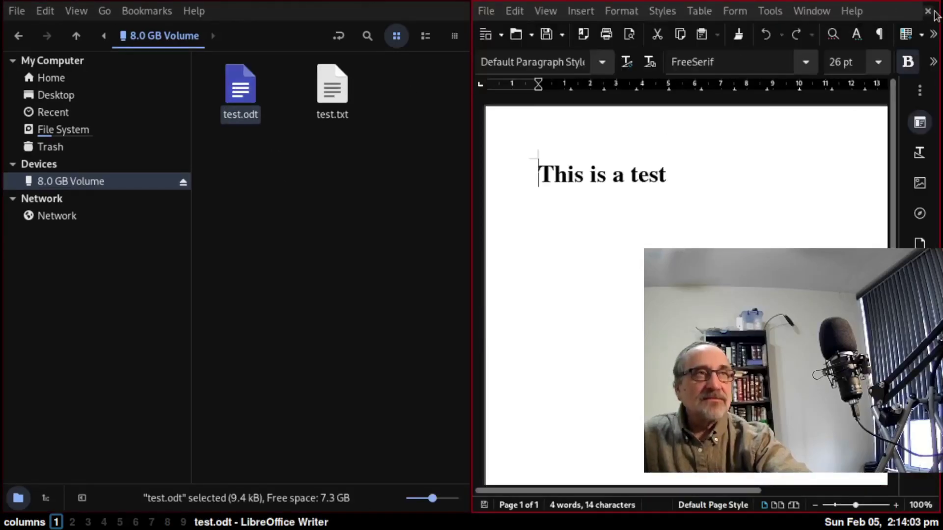
pyautogui.click(933, 13)
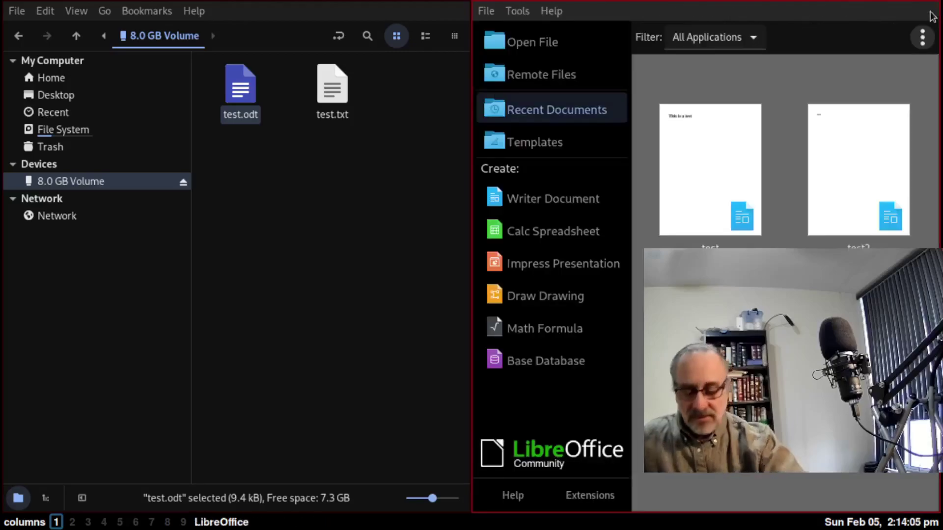
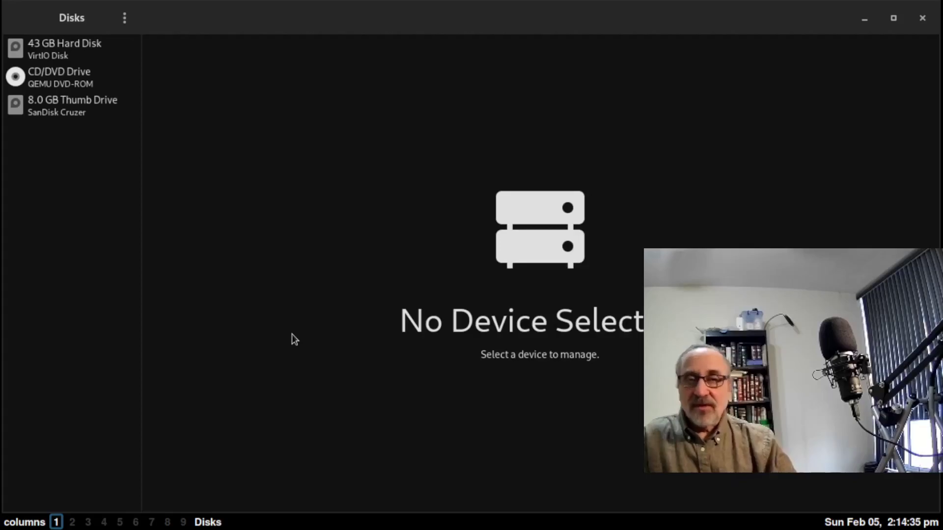
# Select the 8.0 GB Thumb Drive and start Change Passphrase for its LUKS partition.
pyautogui.click(54, 105)
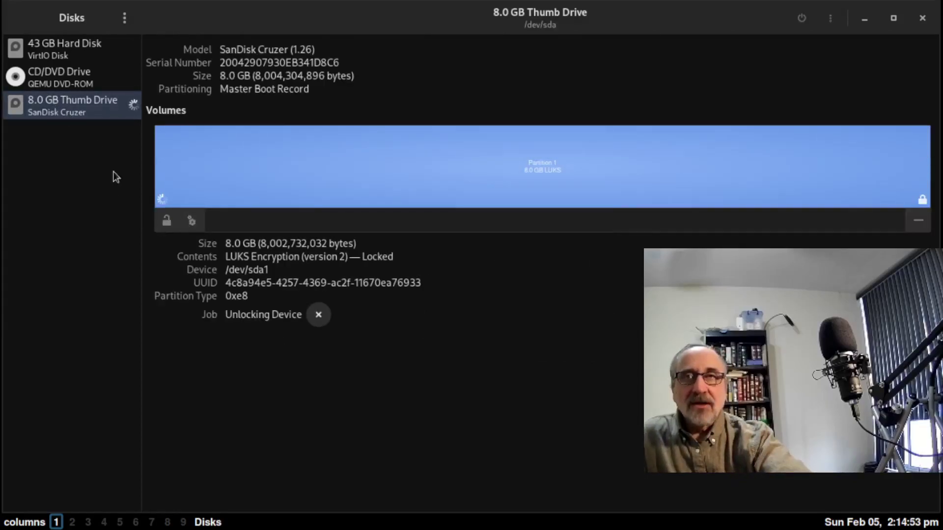
pyautogui.click(191, 221)
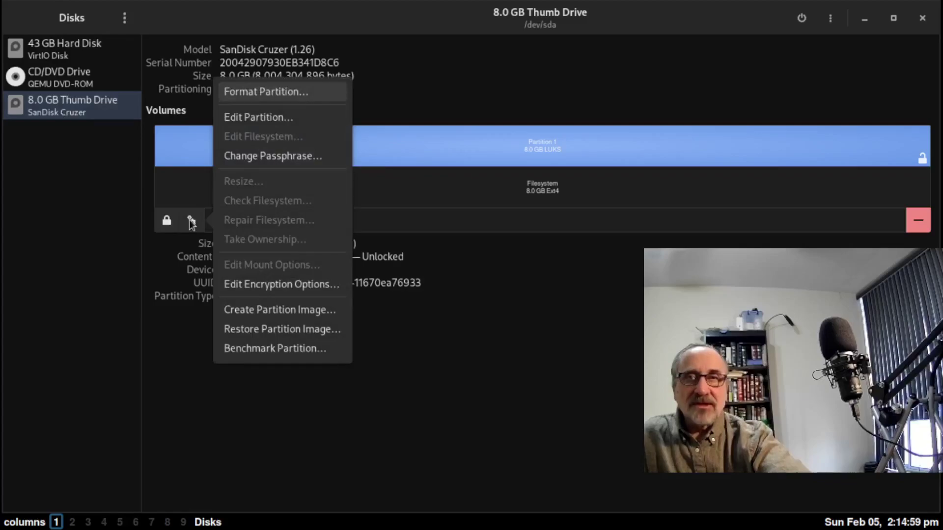
pyautogui.click(299, 157)
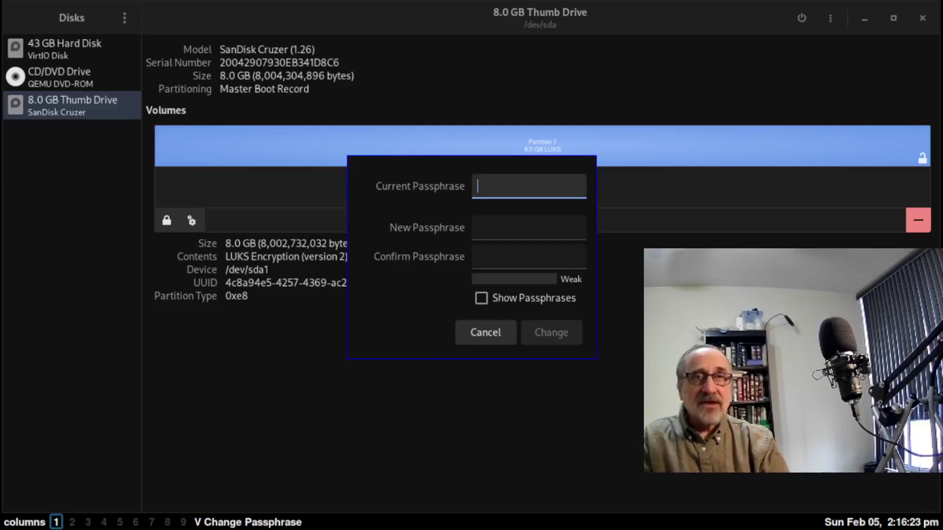
# Enter the current passphrase and the new passphrase twice, with Show Passphrases ticked.
pyautogui.write('••••')
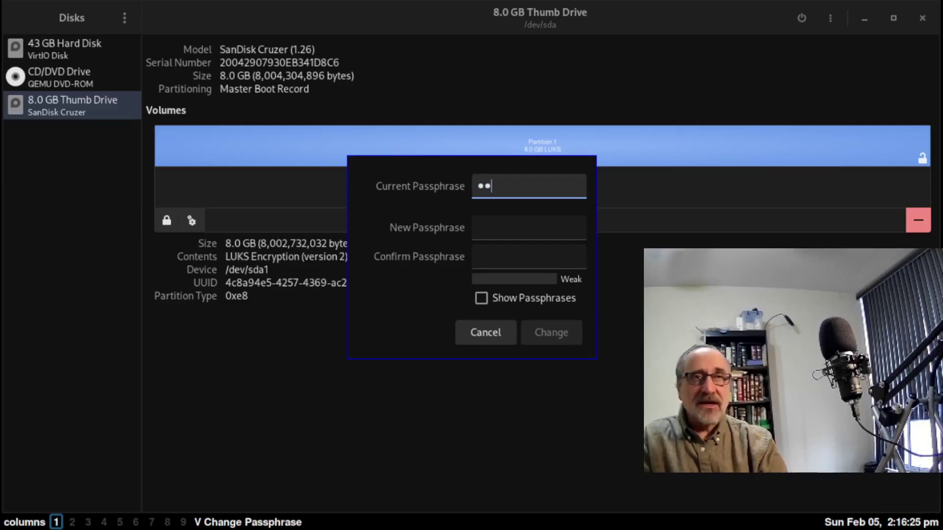
pyautogui.click(529, 228)
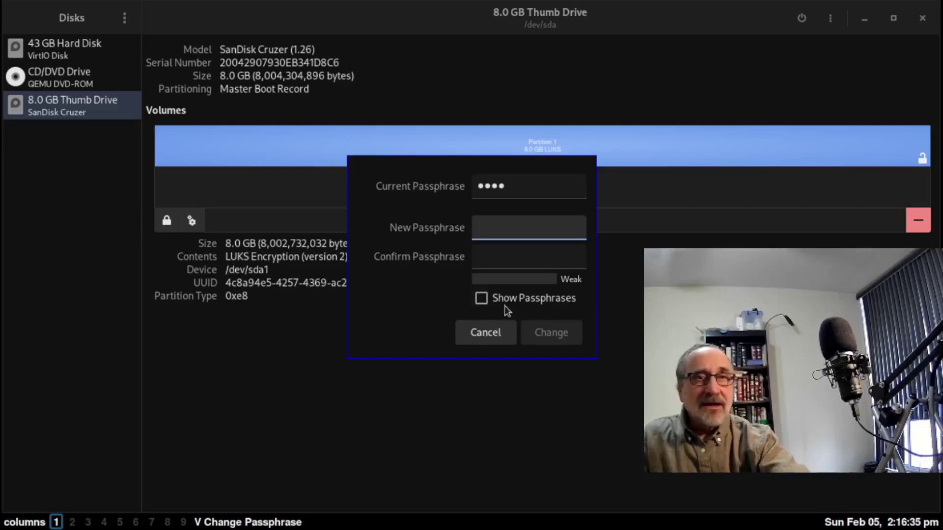
pyautogui.click(483, 300)
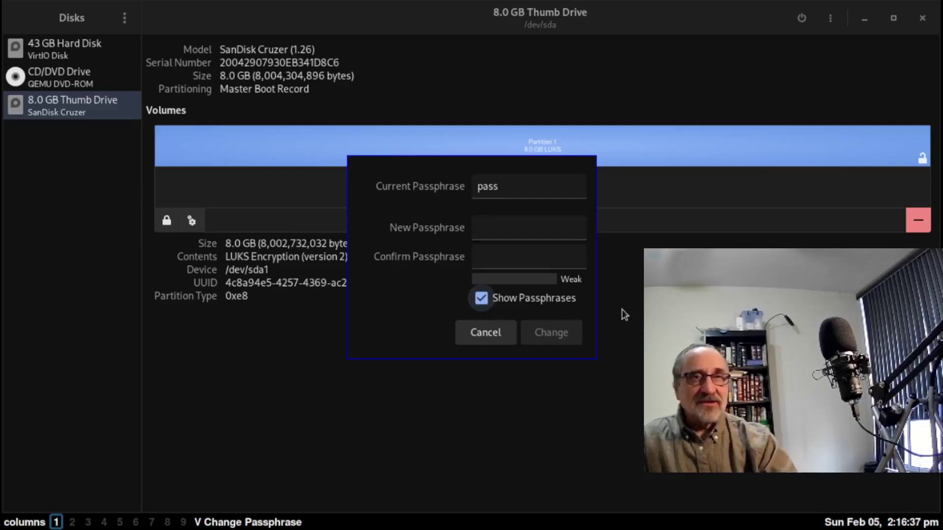
pyautogui.click(511, 231)
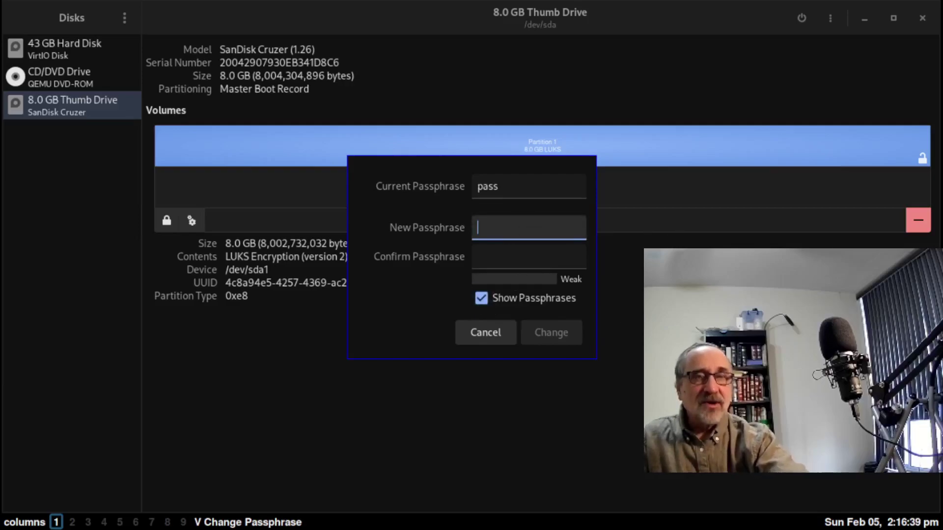
pyautogui.write('ps')
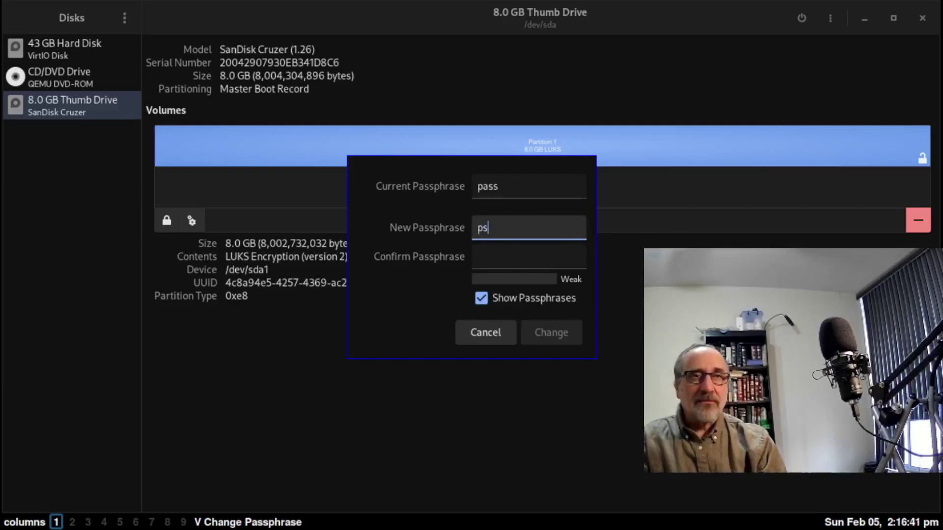
pyautogui.press('BackSpace')
pyautogui.write('ass')
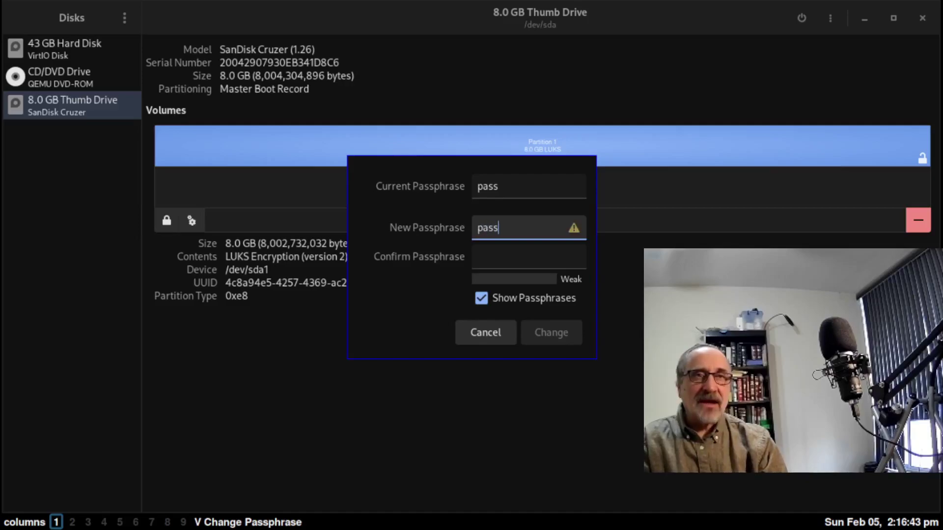
pyautogui.write('word')
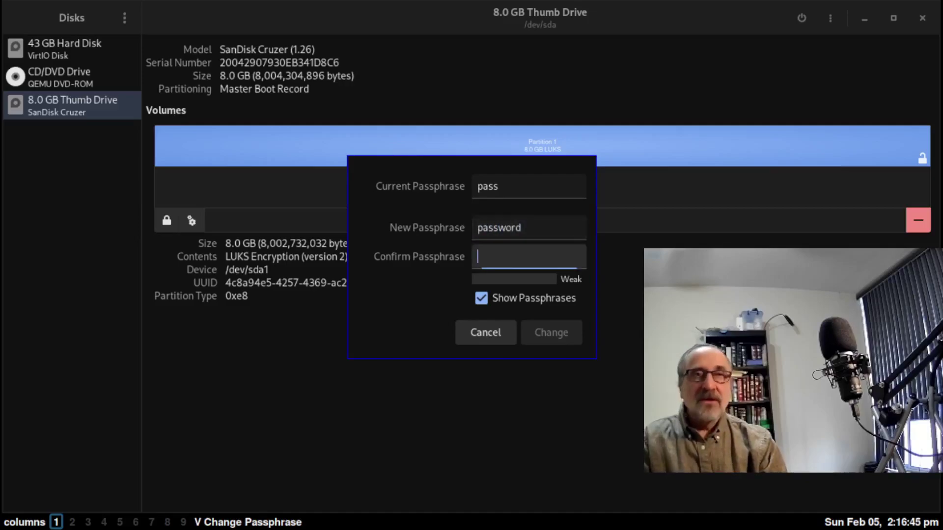
pyautogui.press('Tab')
pyautogui.write('passwo')
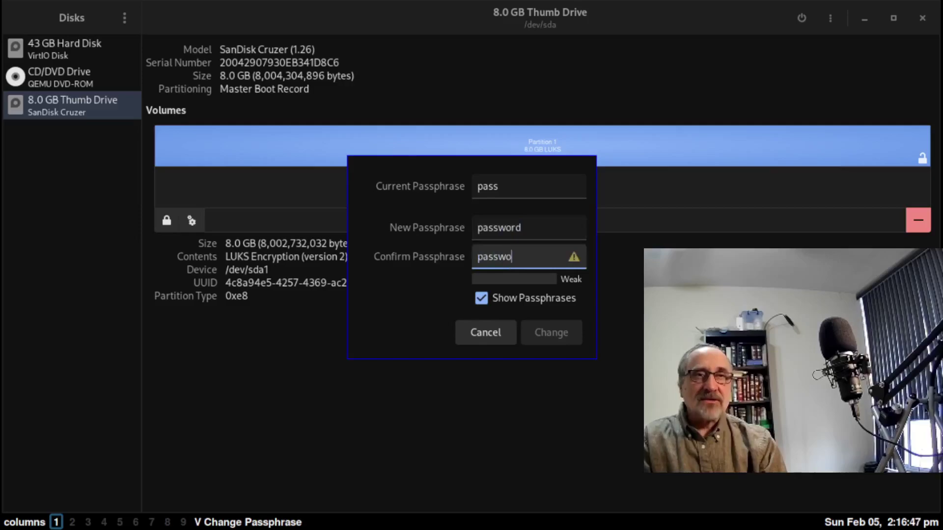
pyautogui.write('rd')
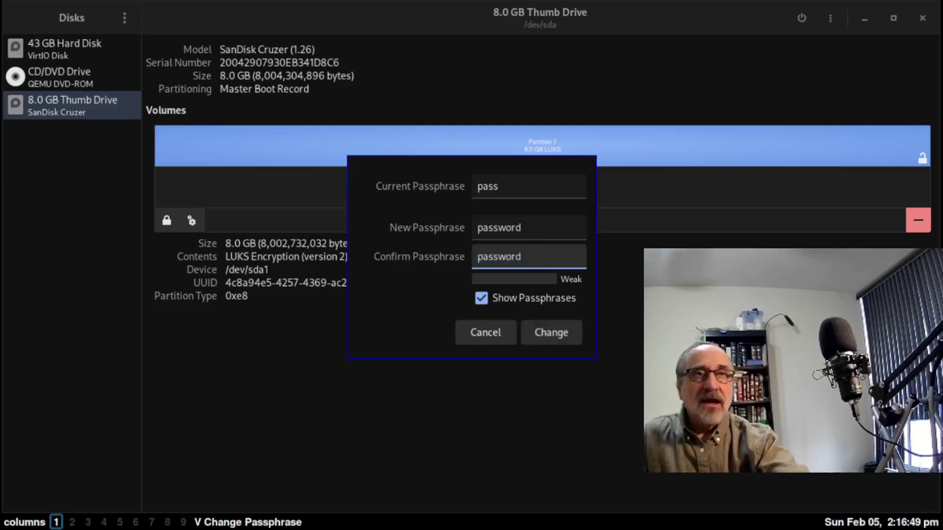
# Apply the new passphrase, lock the encrypted partition, and close Disks.
pyautogui.click(552, 329)
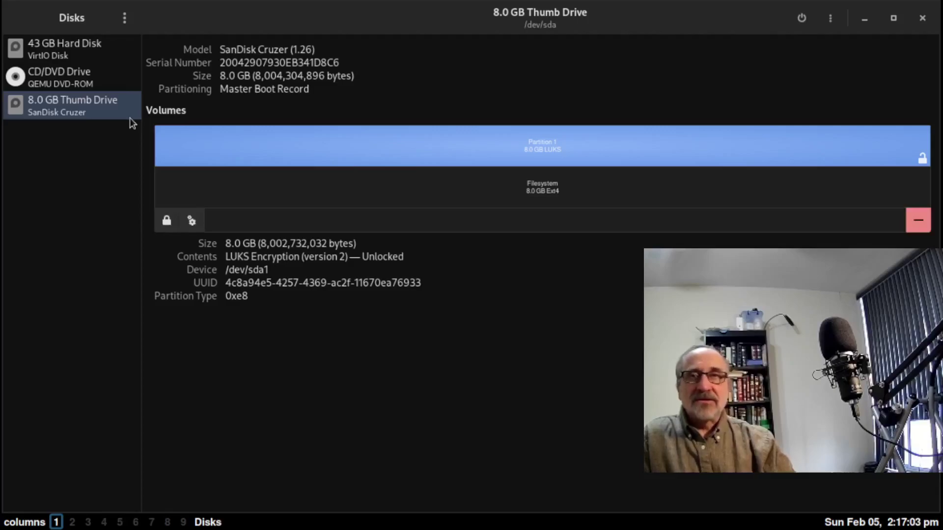
pyautogui.click(166, 221)
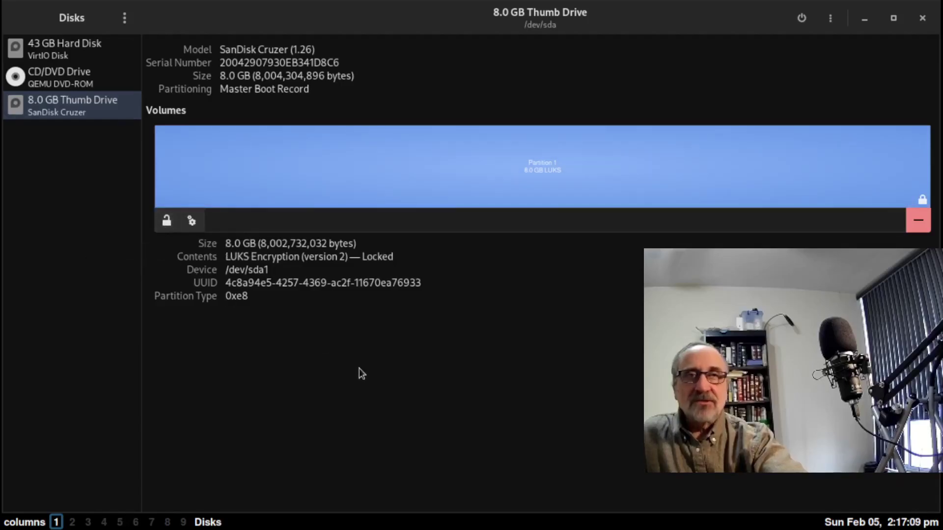
pyautogui.click(923, 20)
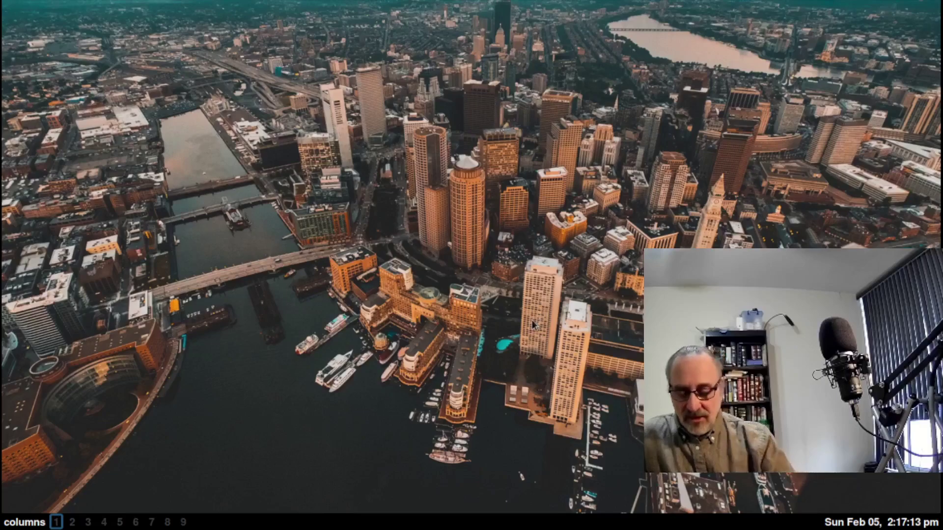
# In the file manager, try unlocking 8.0 GB Encrypted with a passphrase, which is rejected.
pyautogui.press('super+e')
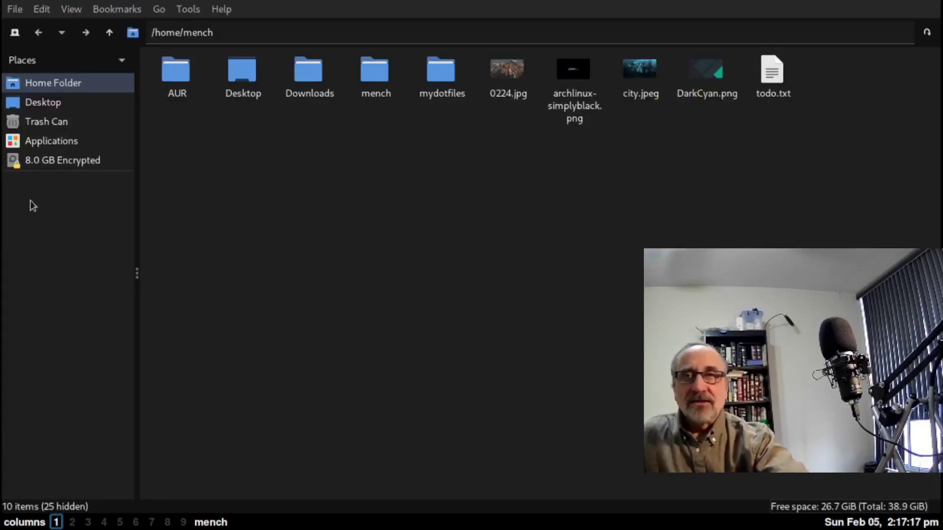
pyautogui.click(63, 162)
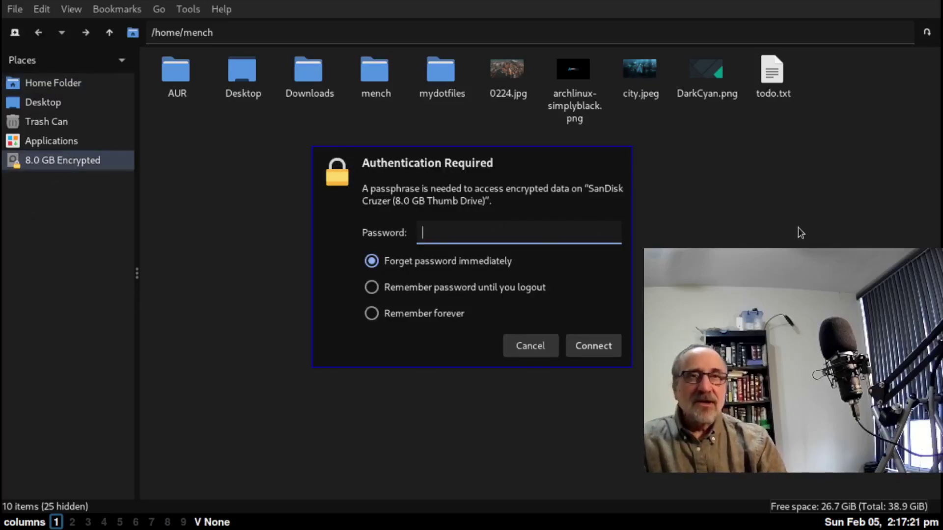
pyautogui.write('****')
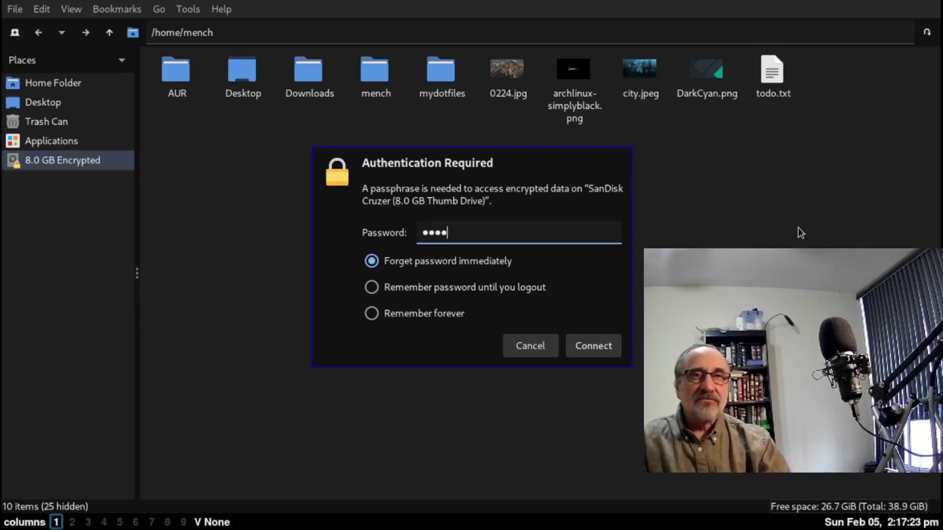
pyautogui.click(597, 349)
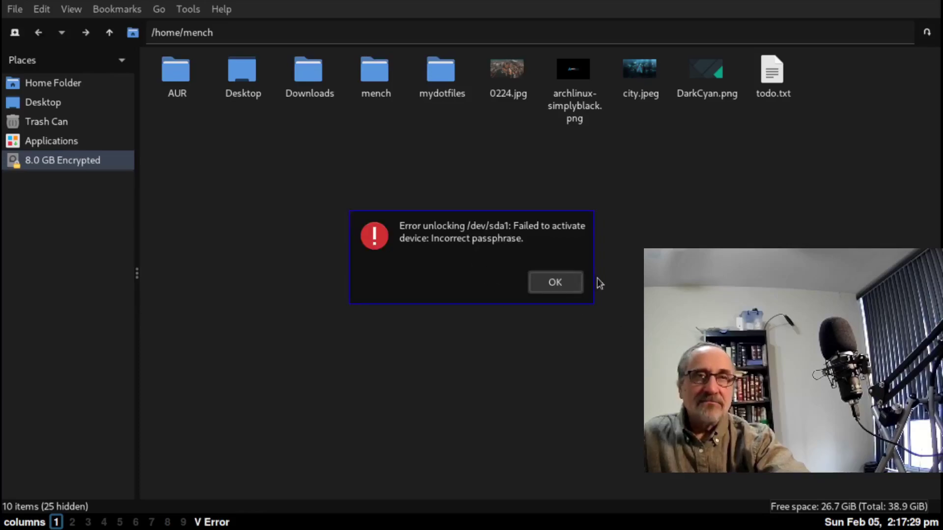
# Dismiss the incorrect-passphrase error and unlock 8.0 GB Encrypted with the correct passphrase.
pyautogui.click(547, 282)
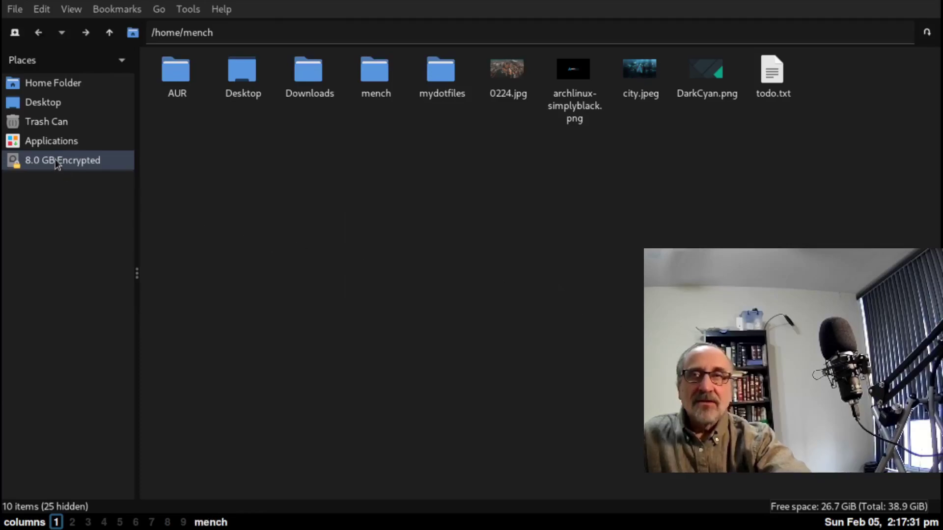
pyautogui.click(59, 160)
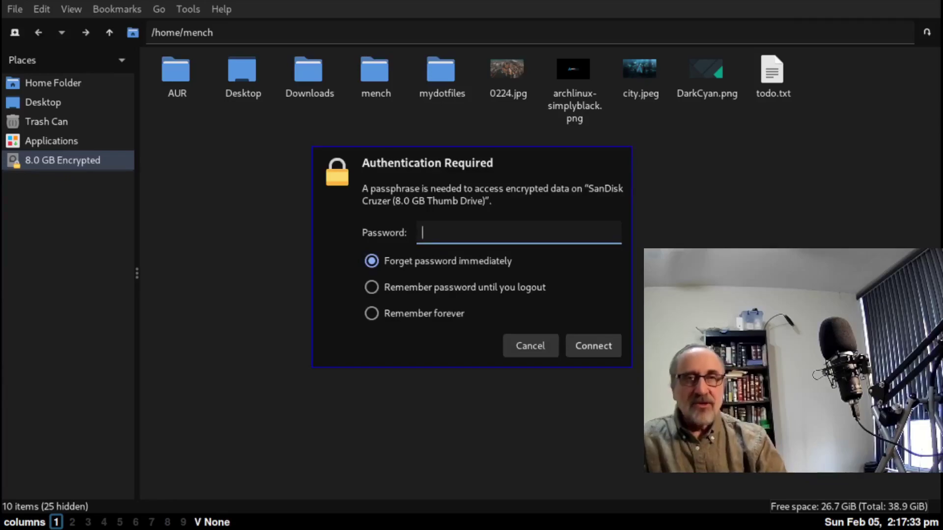
pyautogui.write('••••••••')
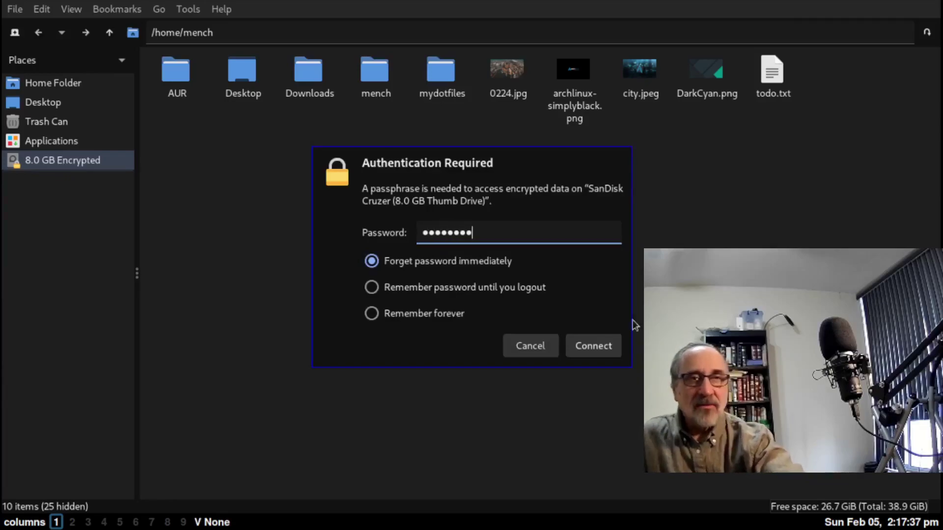
pyautogui.click(589, 348)
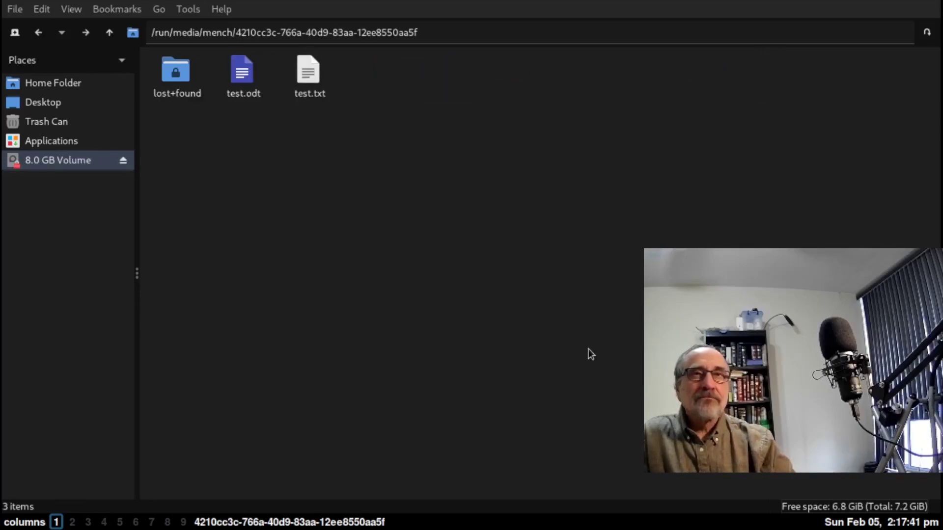
# Open test.odt to confirm it reads 'This is a test', then close LibreOffice and PCManFM.
pyautogui.doubleClick(245, 75)
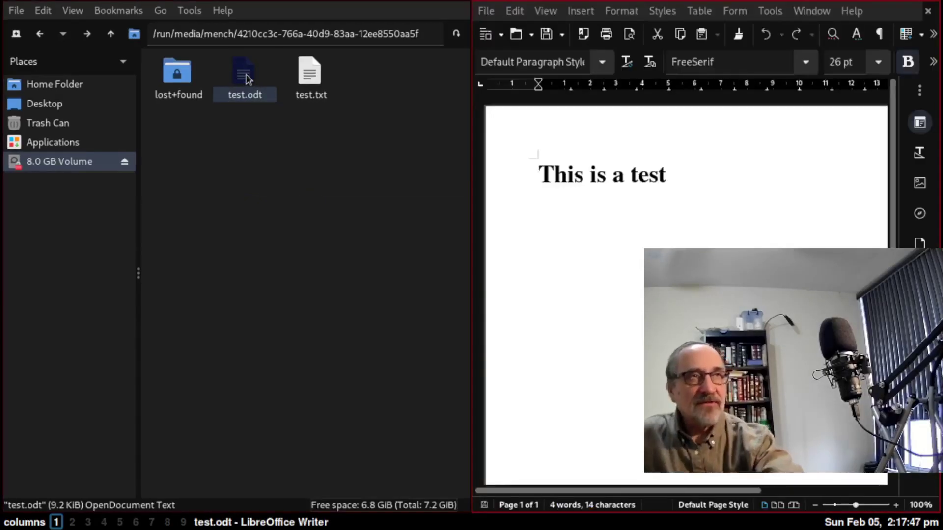
pyautogui.click(932, 12)
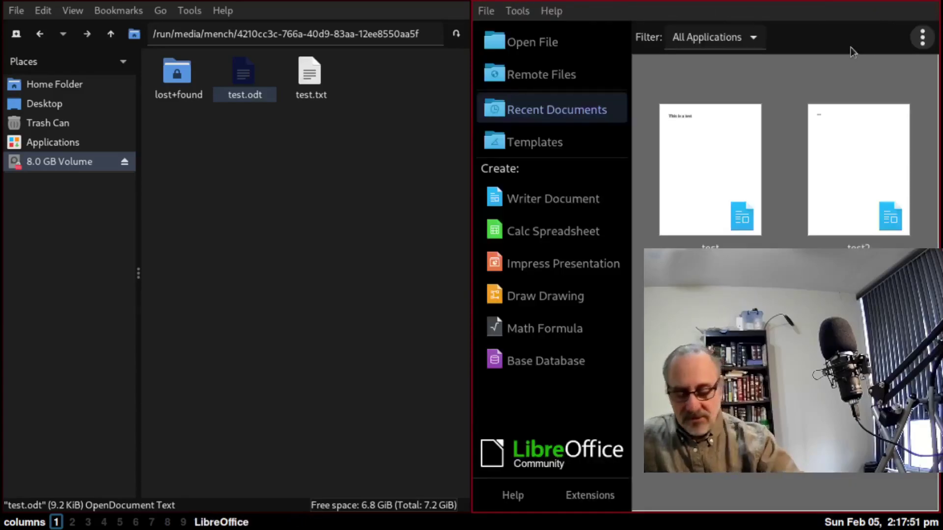
pyautogui.hotkey('ctrl', 'q')
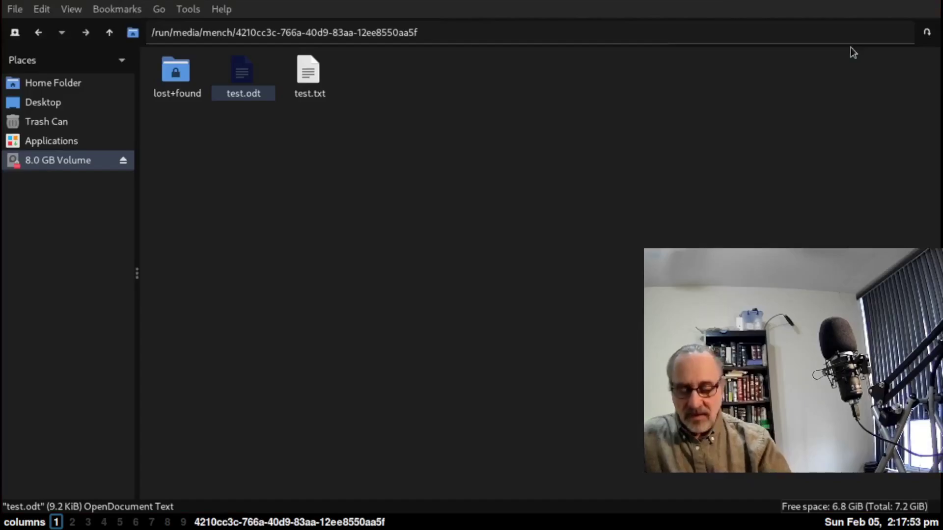
pyautogui.hotkey('ctrl', 'q')
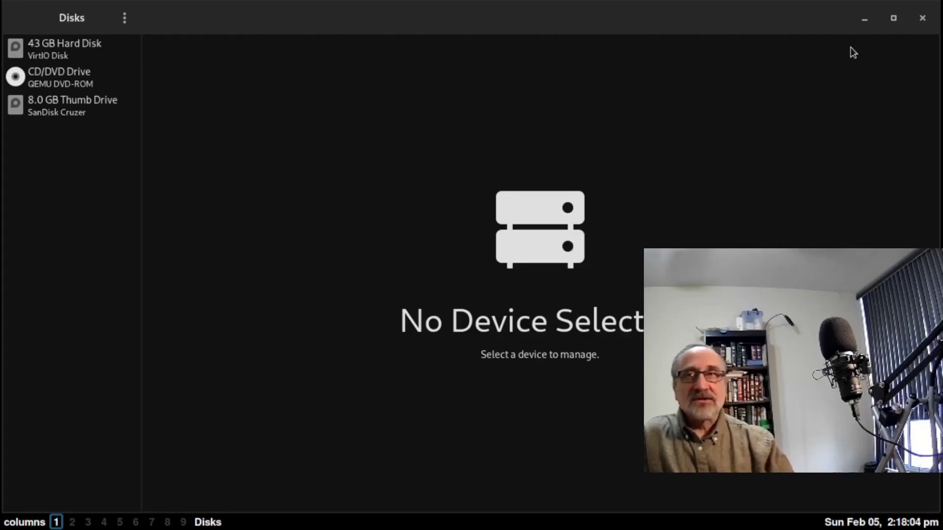
# Lock the thumb drive's LUKS partition, re-unlock it with its passphrase, lock it again, and power off the drive.
pyautogui.click(39, 116)
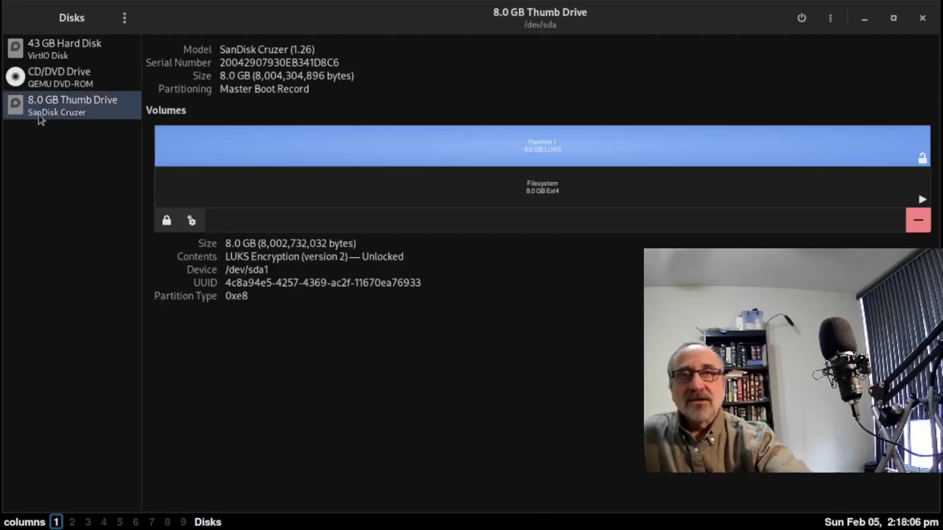
pyautogui.click(170, 223)
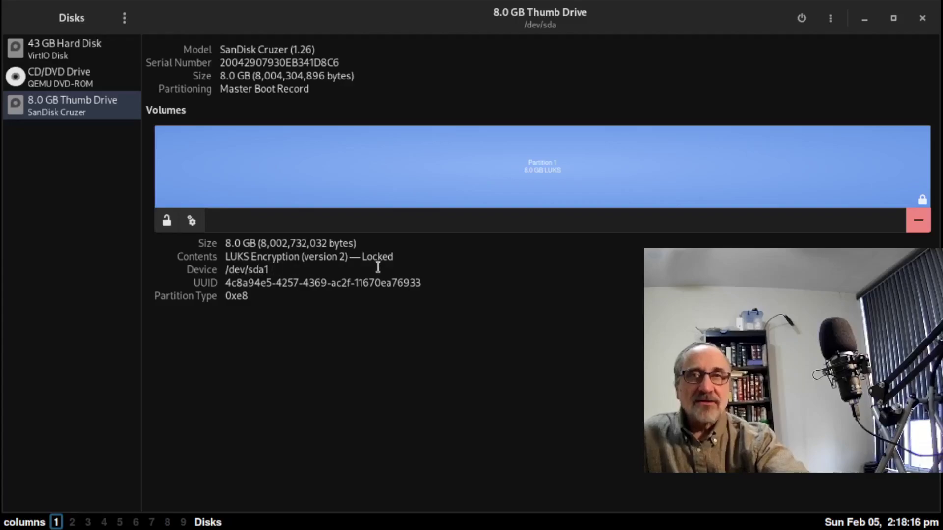
pyautogui.click(167, 220)
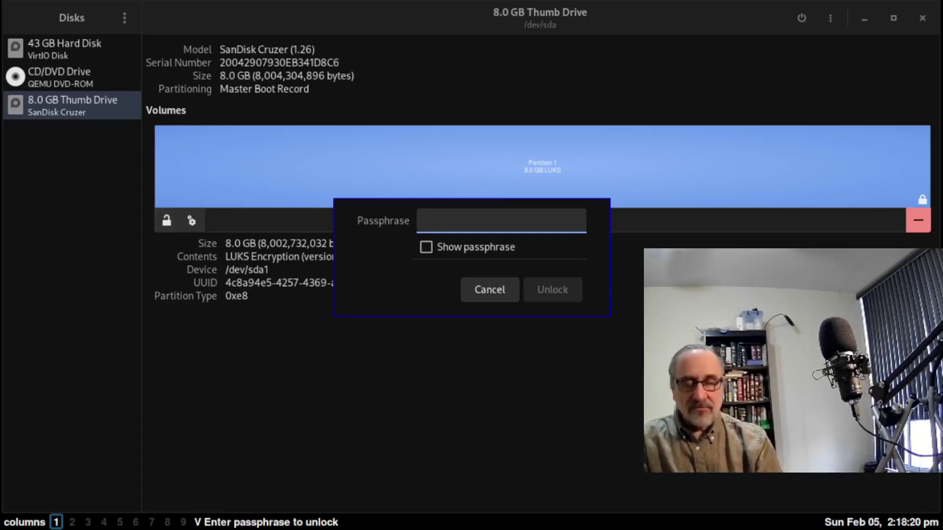
pyautogui.write('****')
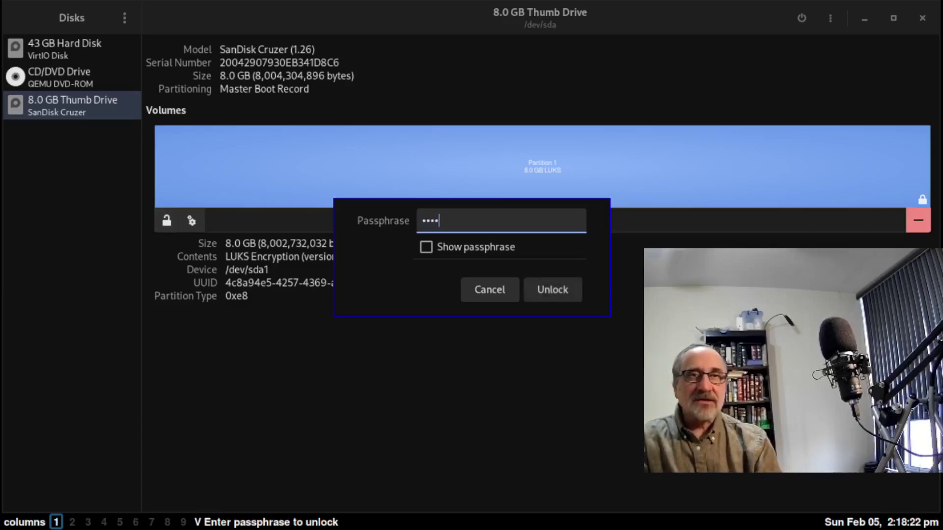
pyautogui.write('****')
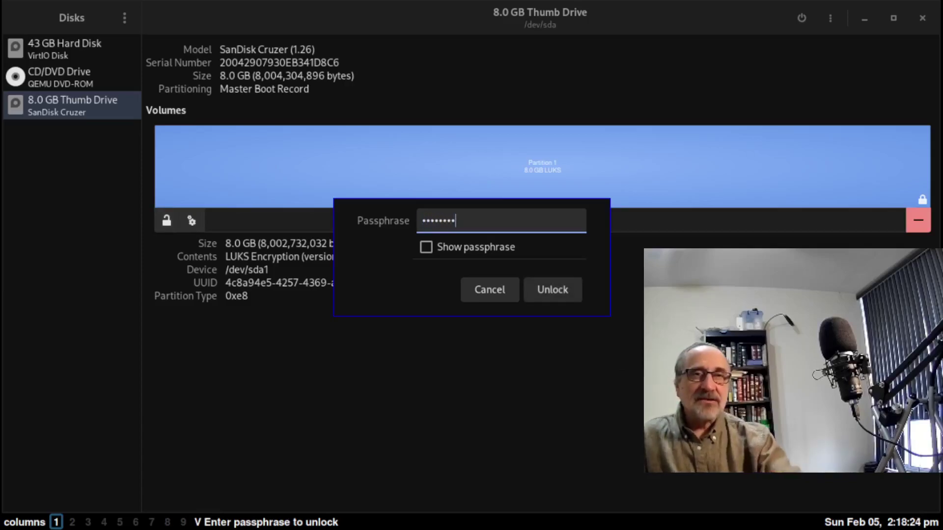
pyautogui.click(427, 247)
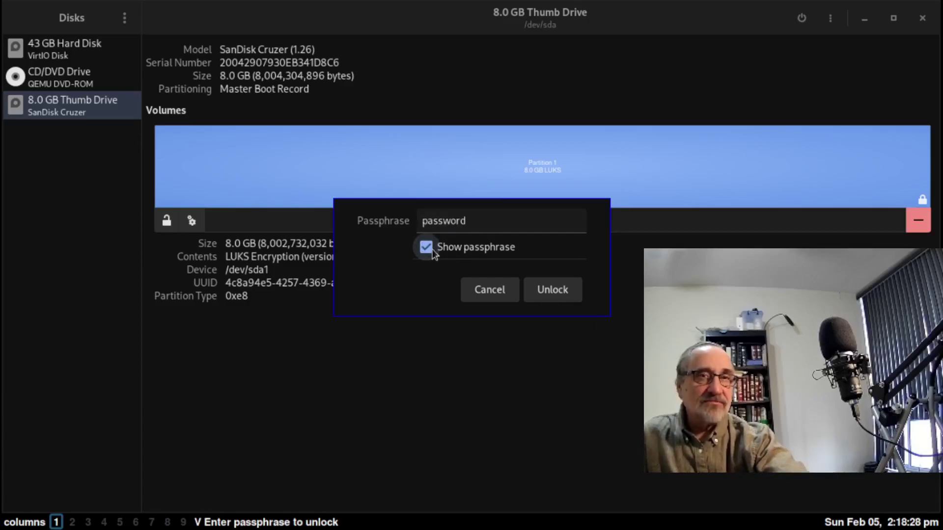
pyautogui.click(432, 249)
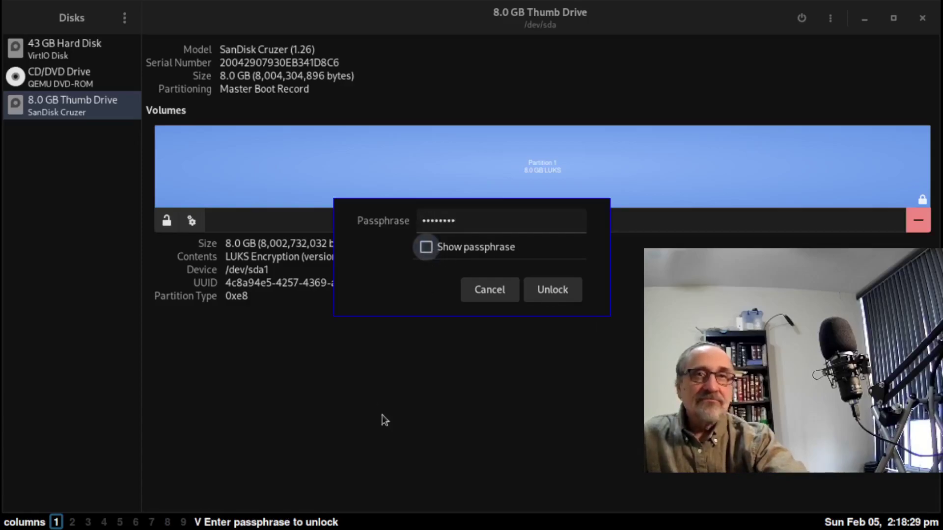
pyautogui.click(564, 295)
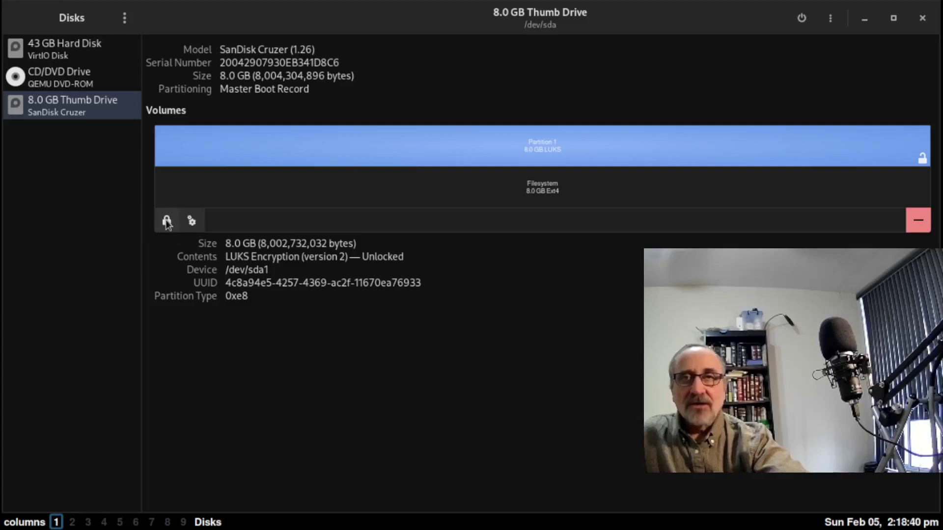
pyautogui.click(167, 222)
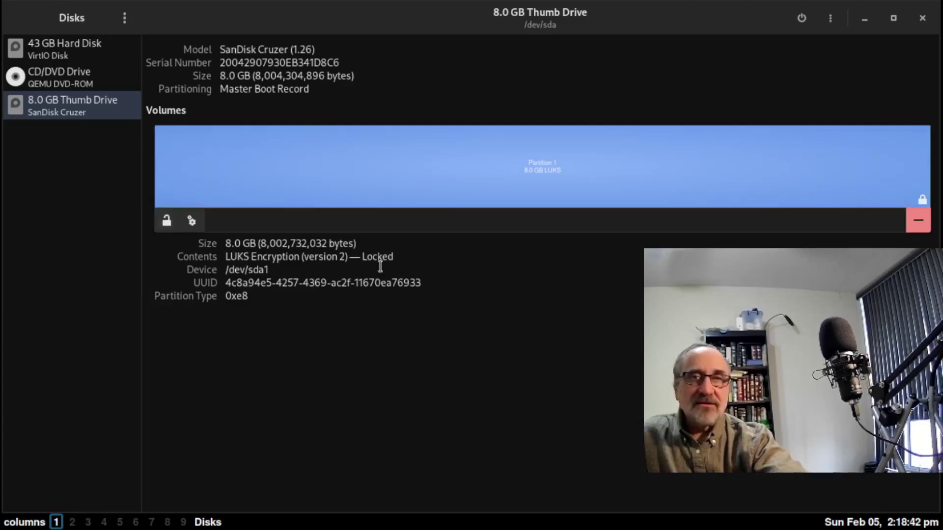
pyautogui.click(801, 19)
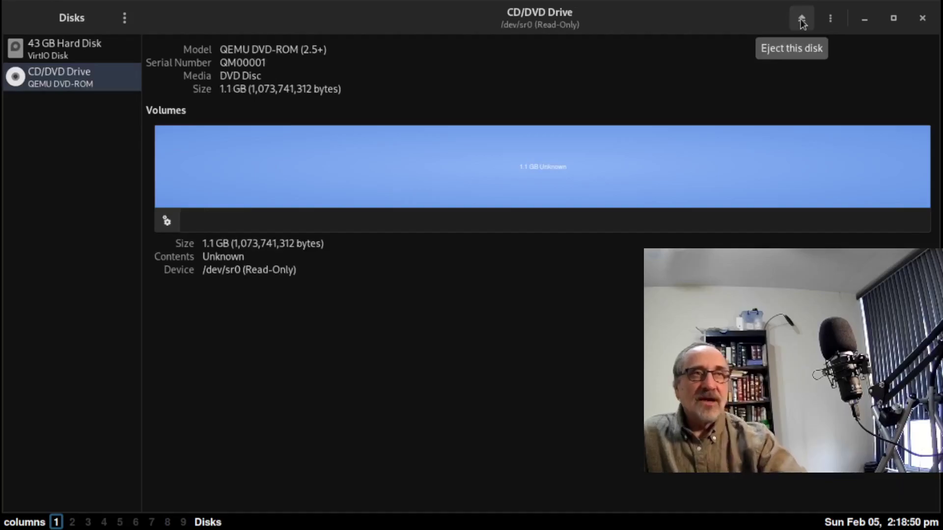